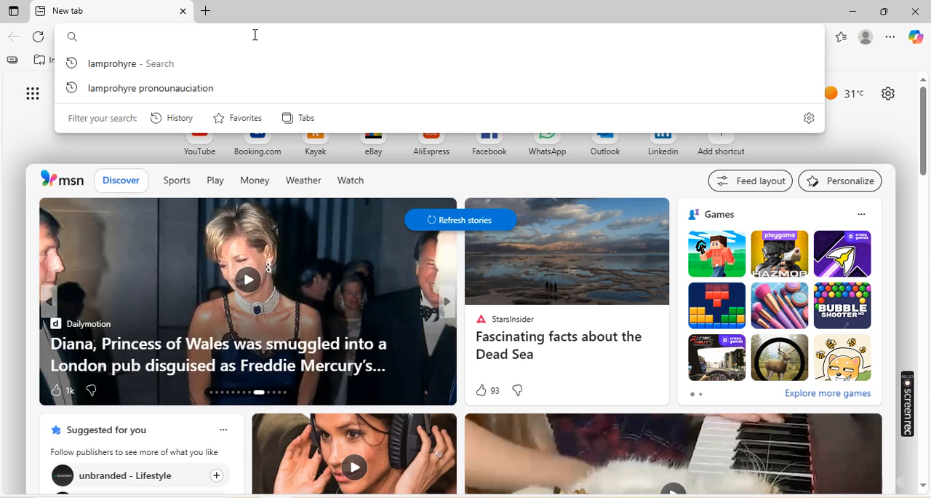
- Open the website geotecal.lovable.app
text(ge)
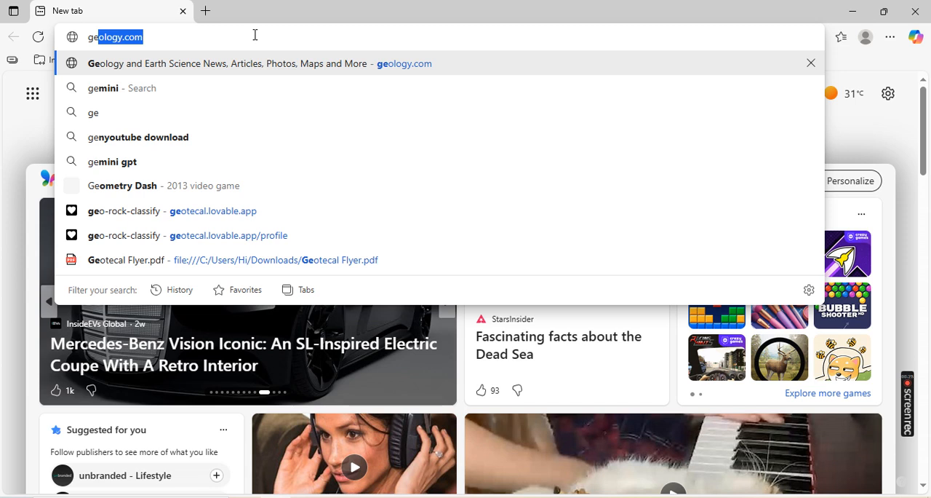
text(otecal)
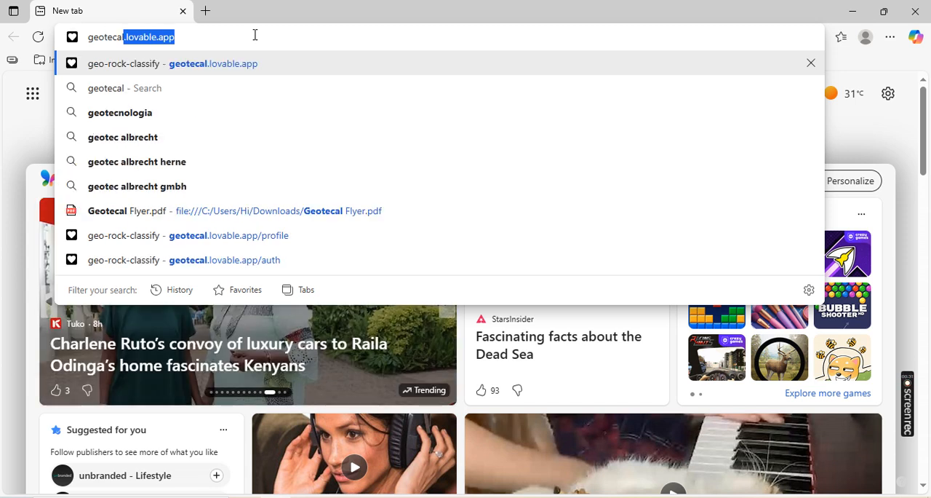
text(.)
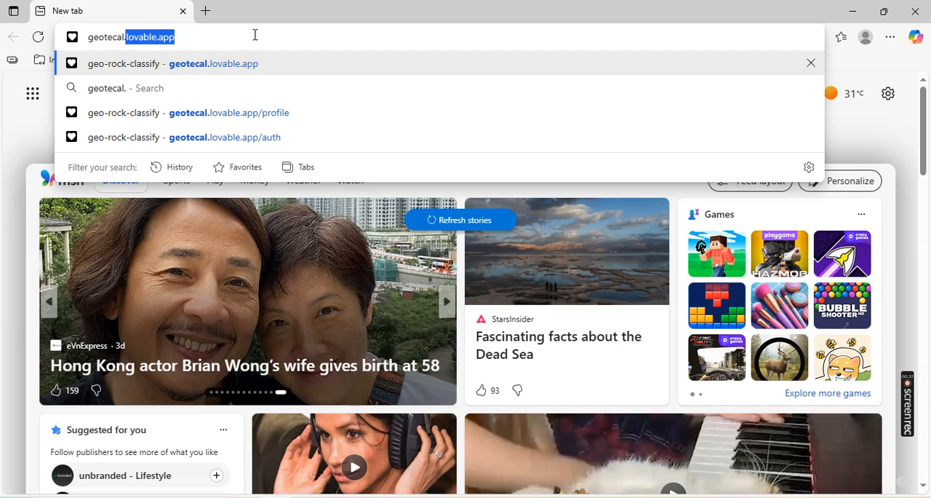
key(Return)
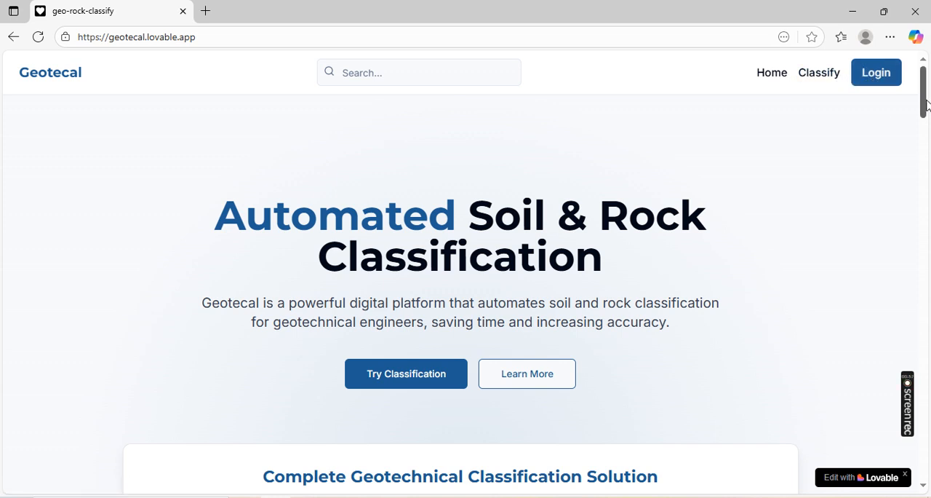
- Review the home page's overview of classification methods and integrations, and open the account registration form
drag(923, 105, 927, 146)
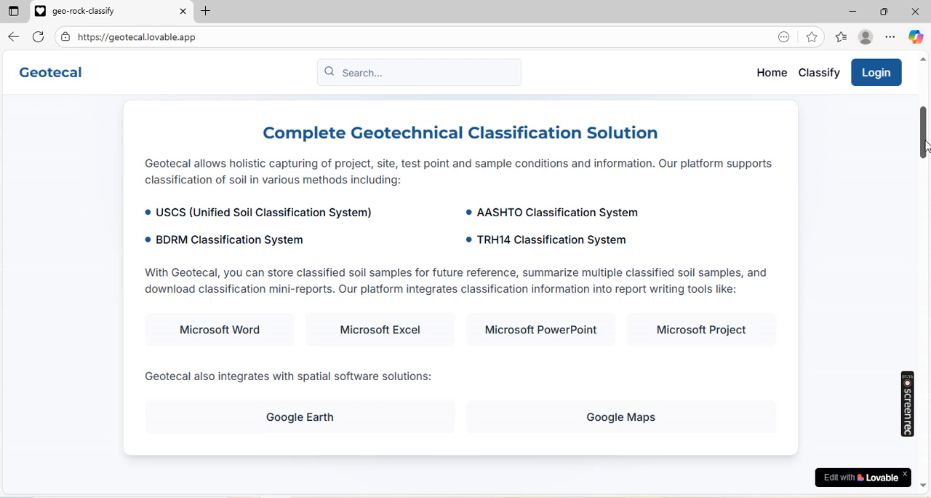
drag(926, 146, 927, 150)
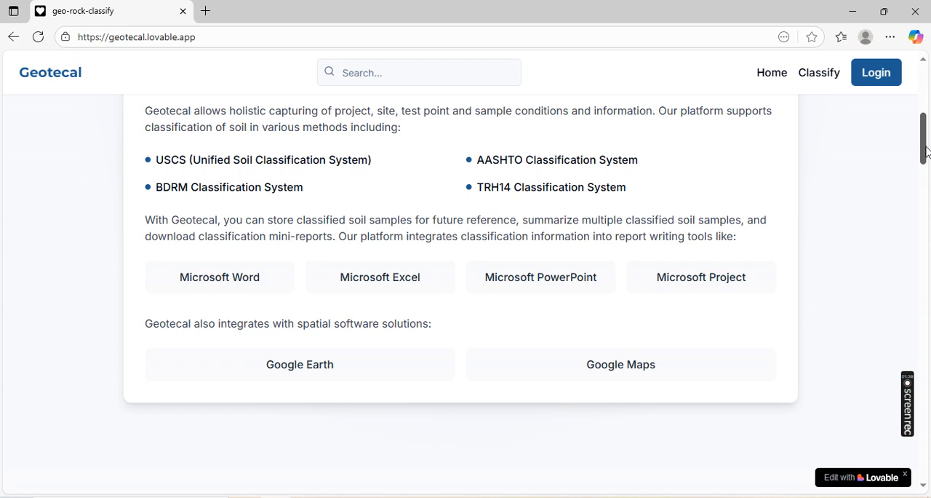
drag(927, 150, 929, 98)
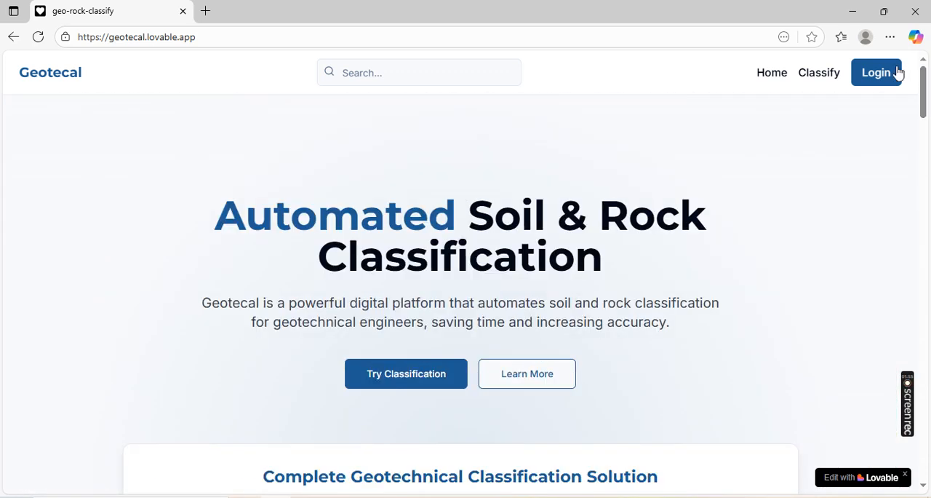
click(878, 76)
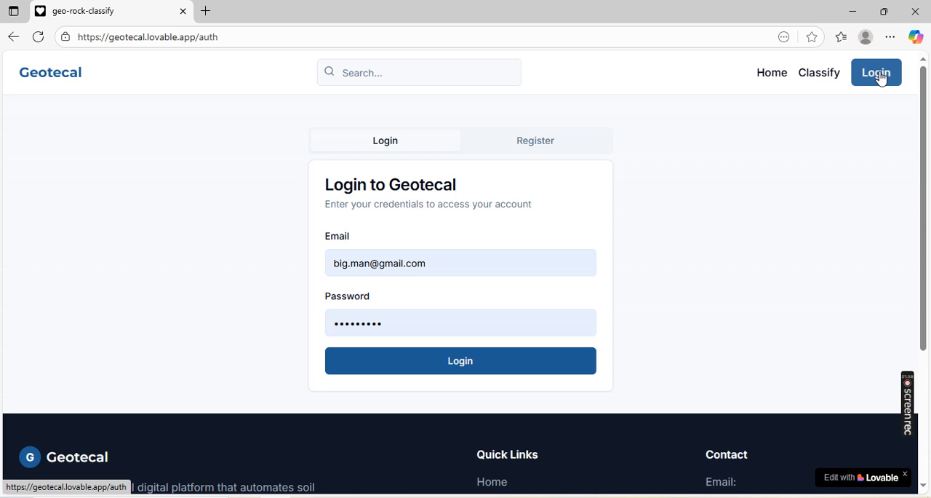
click(527, 147)
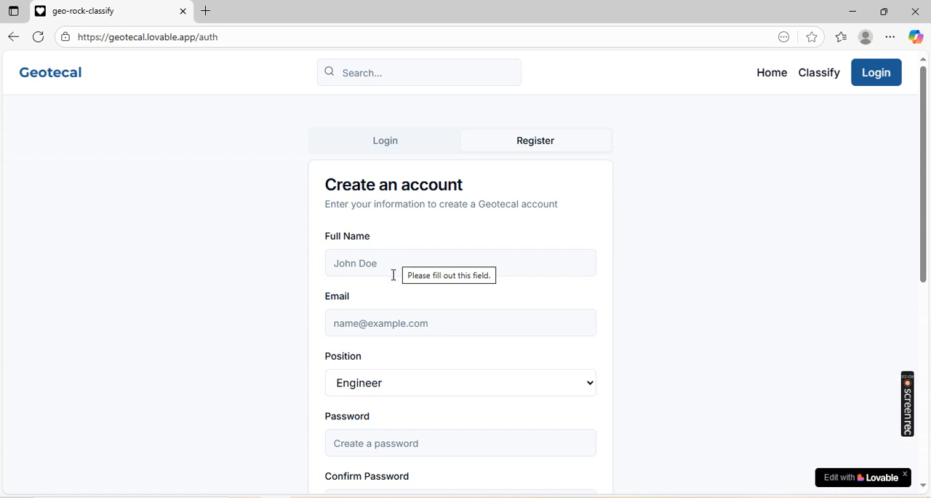
- Enter the full name and e-mail address in the account registration form
click(343, 263)
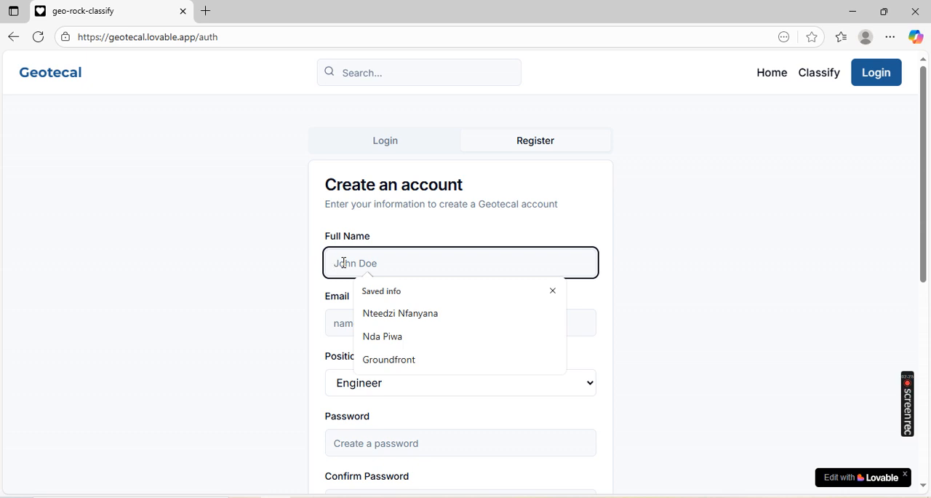
text(Soil Engineer)
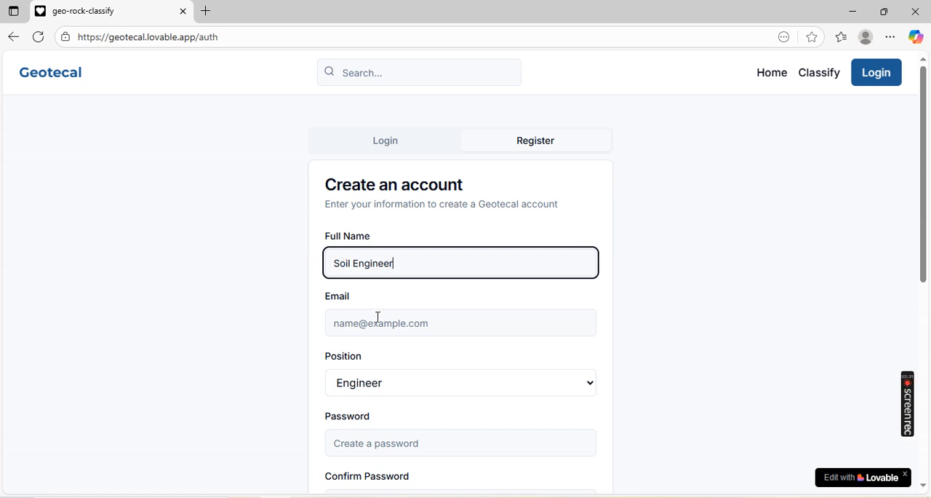
click(379, 325)
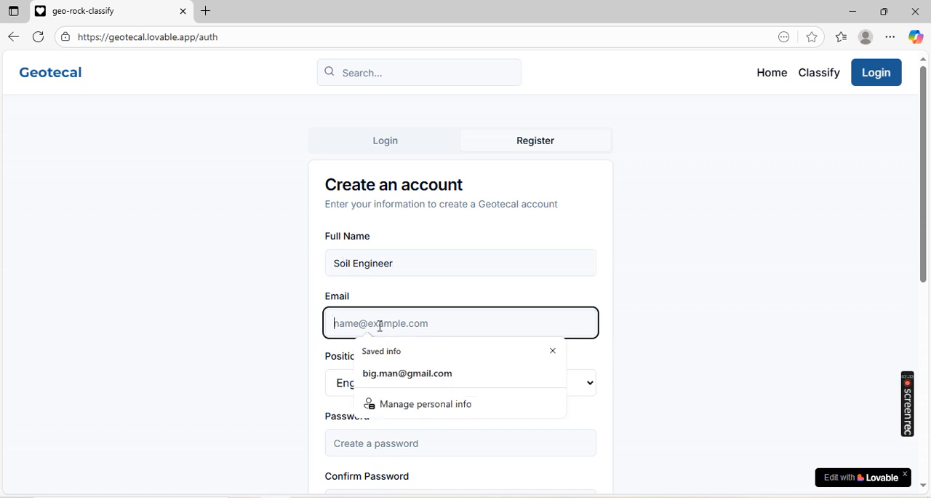
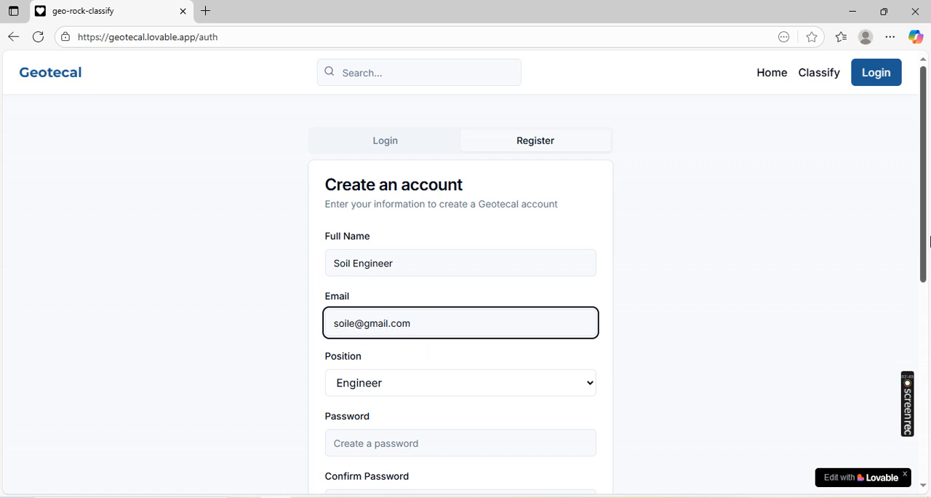
- Choose Engineer as the position for the new account
scroll(927, 245, down, 1)
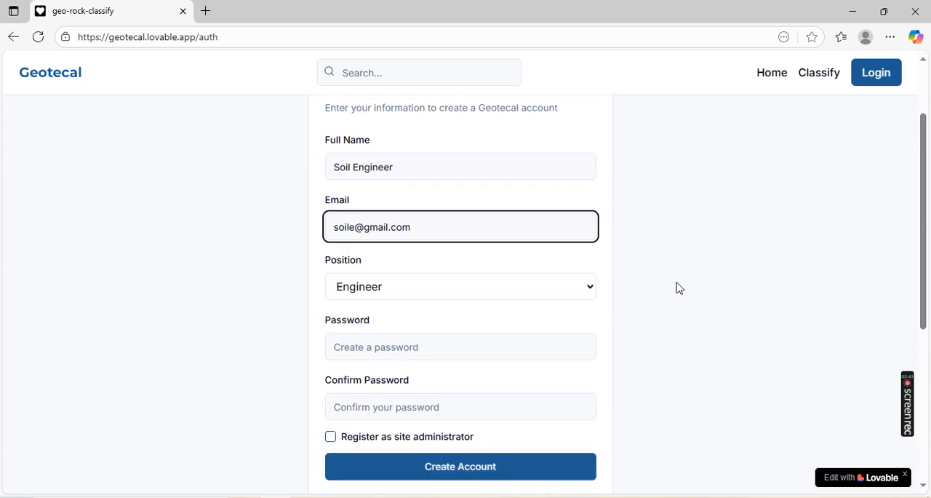
click(591, 290)
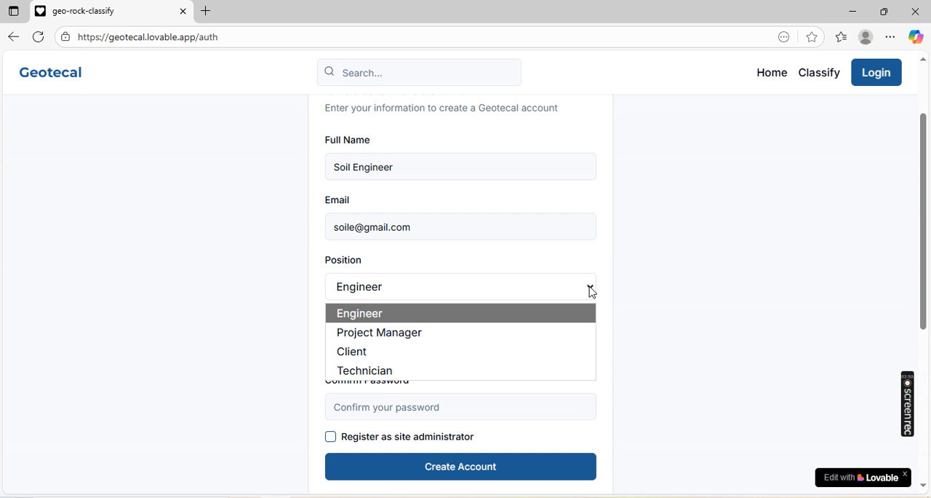
click(546, 313)
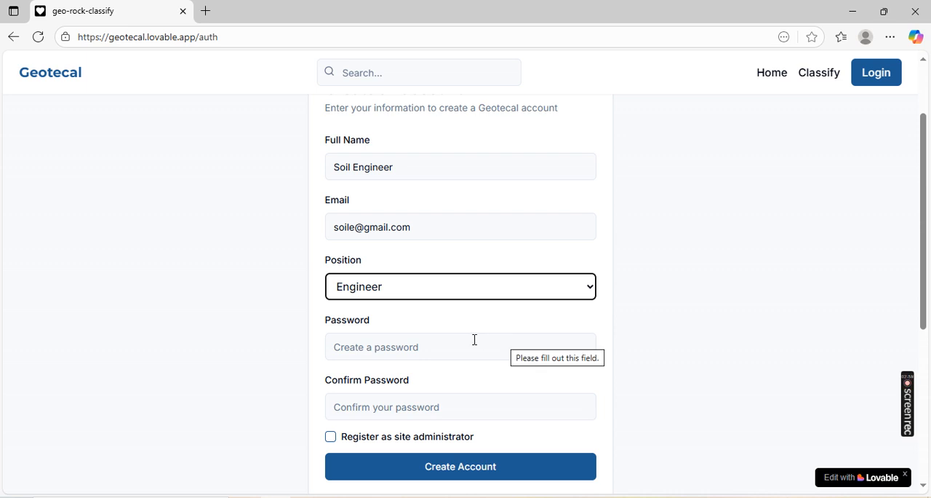
- Enter the account password and repeat it in the confirmation field
click(438, 347)
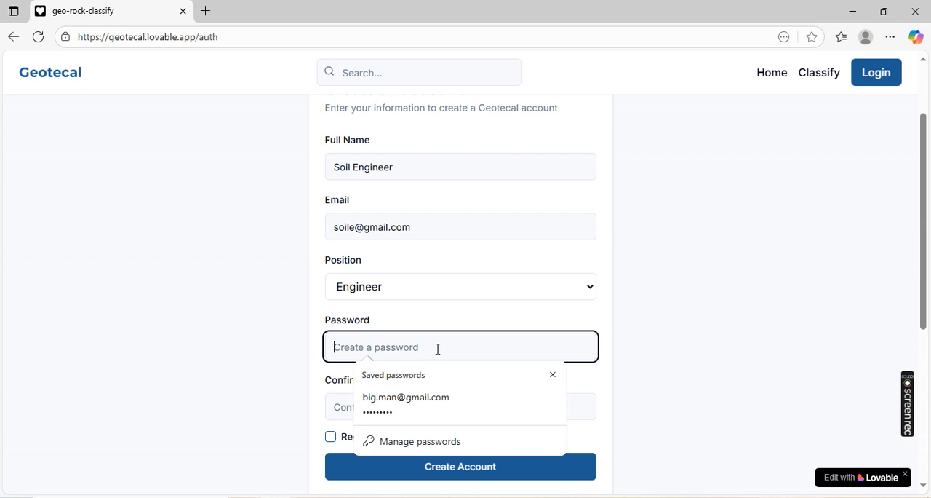
text(*****)
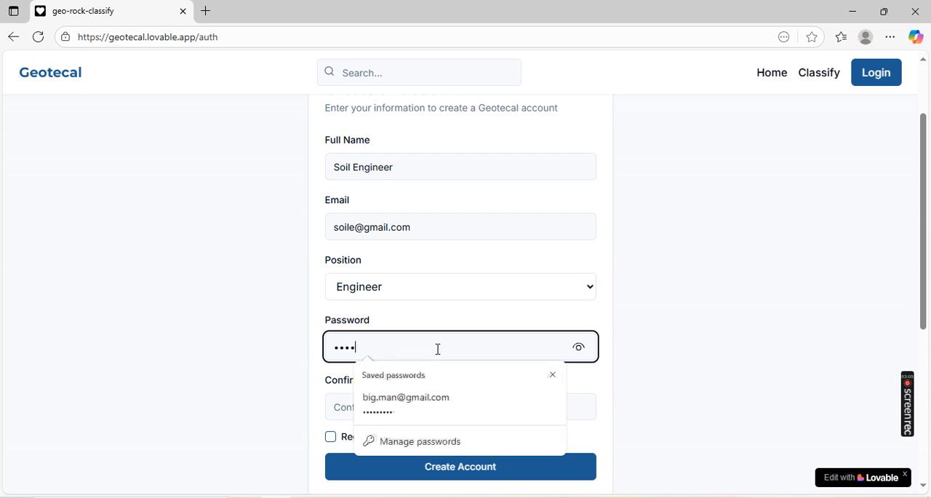
text(*******)
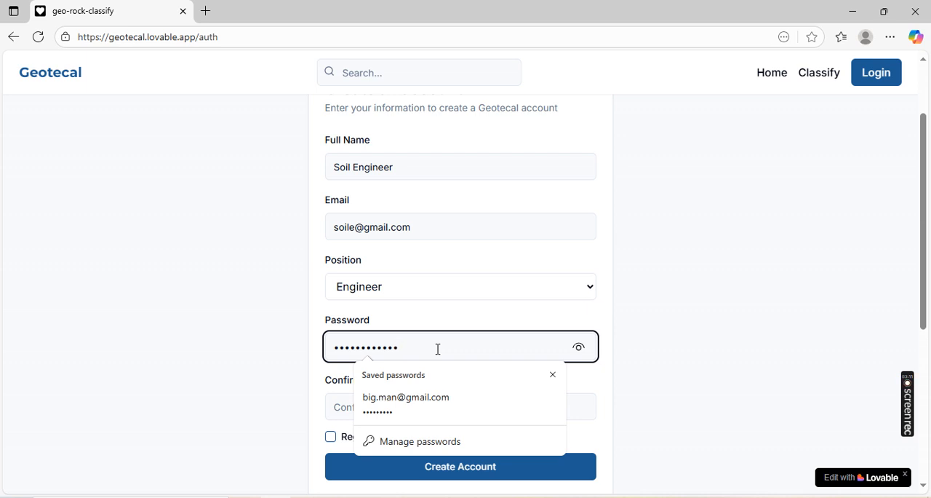
text(***)
click(343, 406)
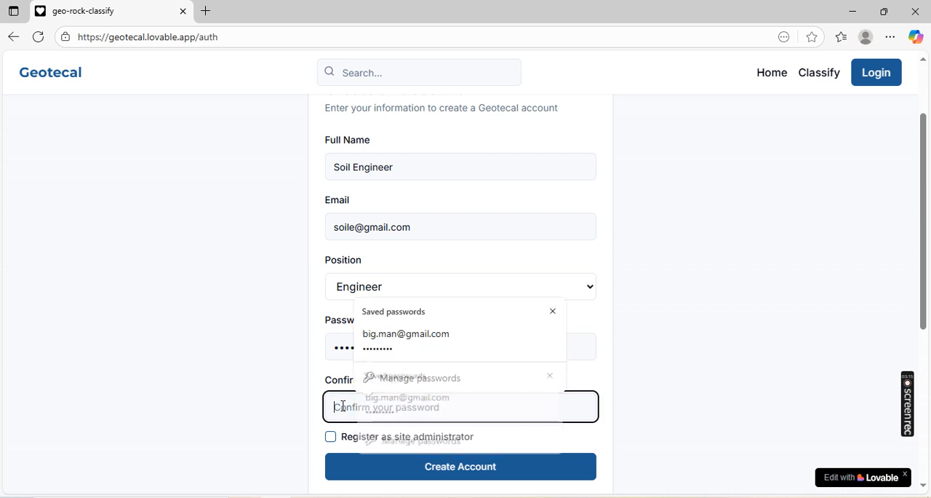
text(*****)
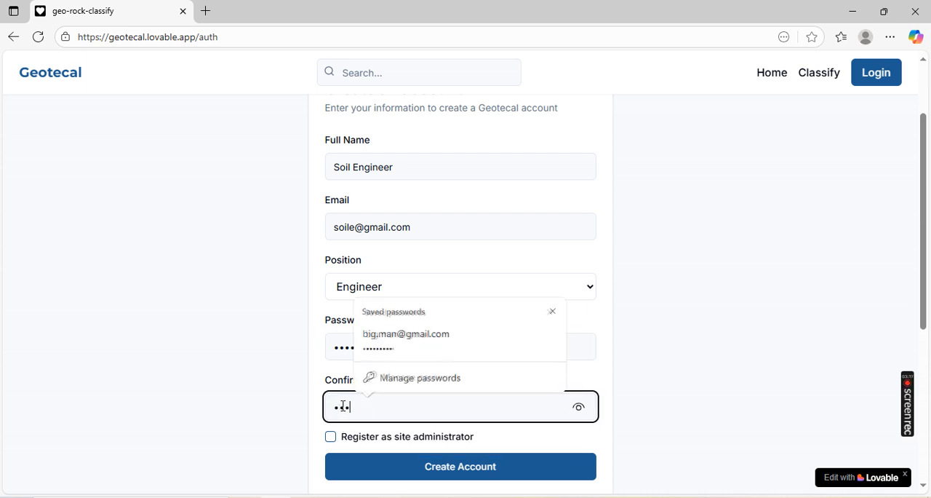
text(******)
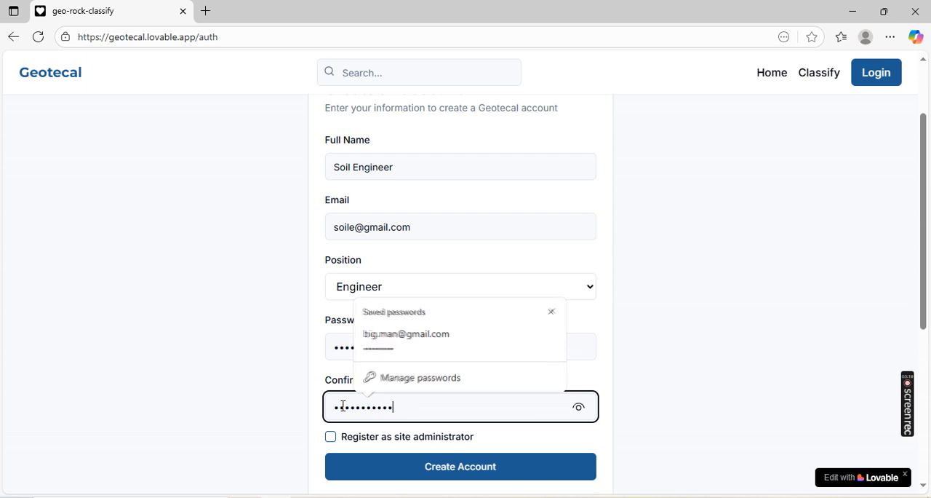
text(***)
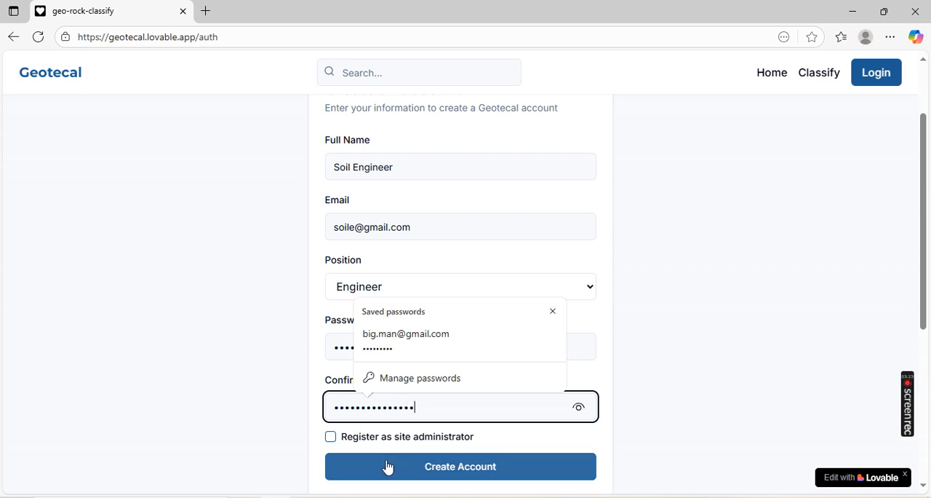
- Create the account and save its login credentials in the browser
click(387, 467)
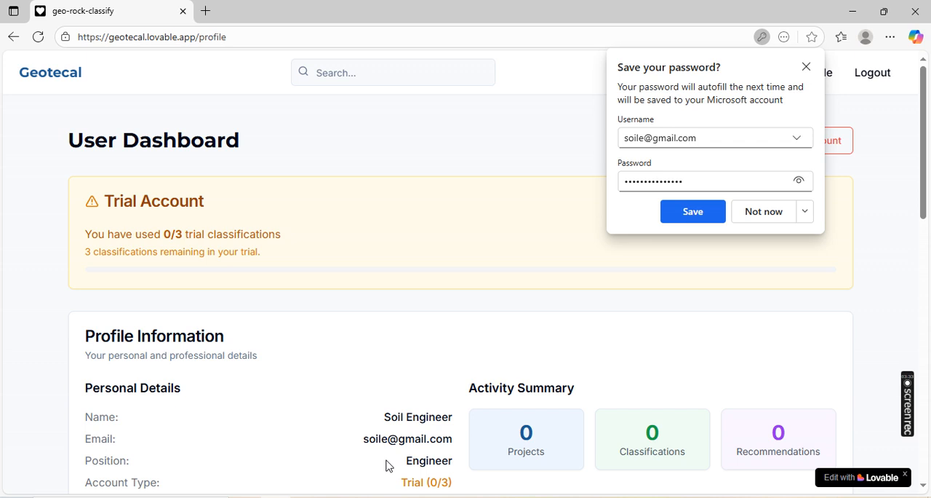
click(692, 212)
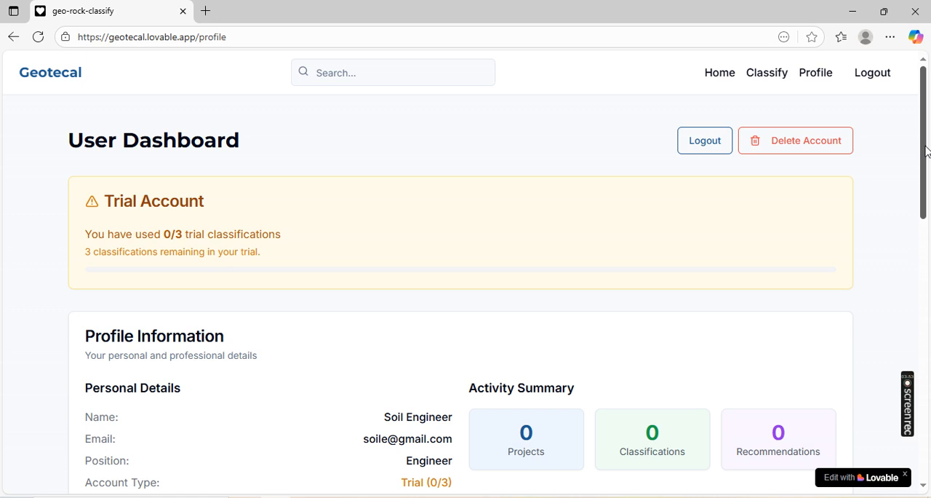
- Review the user dashboard's profile information and quick actions, and start a new soil classification
mouse_move(925, 151)
mouse_down()
mouse_move(926, 170)
mouse_move(926, 160)
mouse_up()
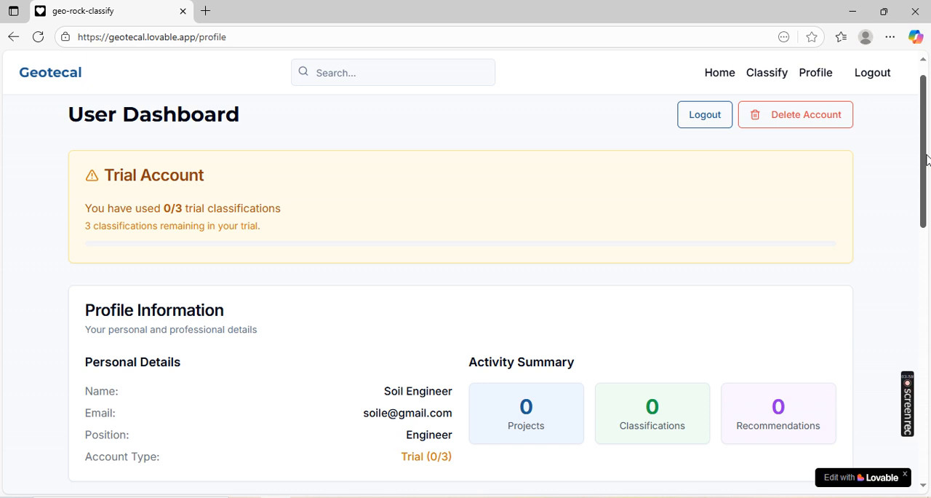
drag(926, 155, 927, 179)
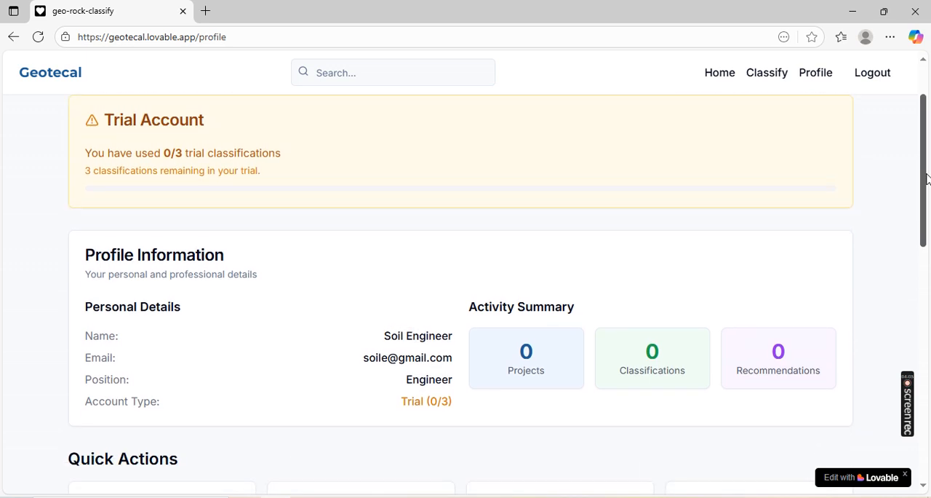
drag(926, 179, 926, 201)
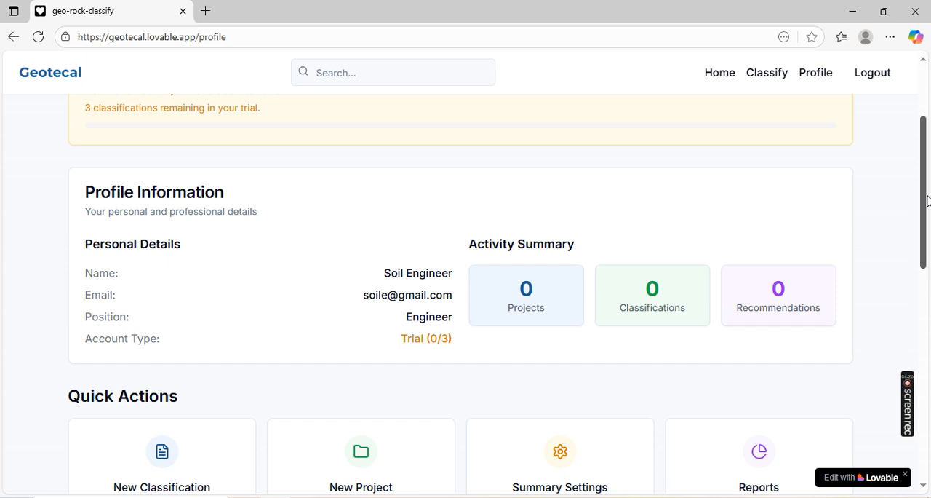
drag(927, 201, 929, 271)
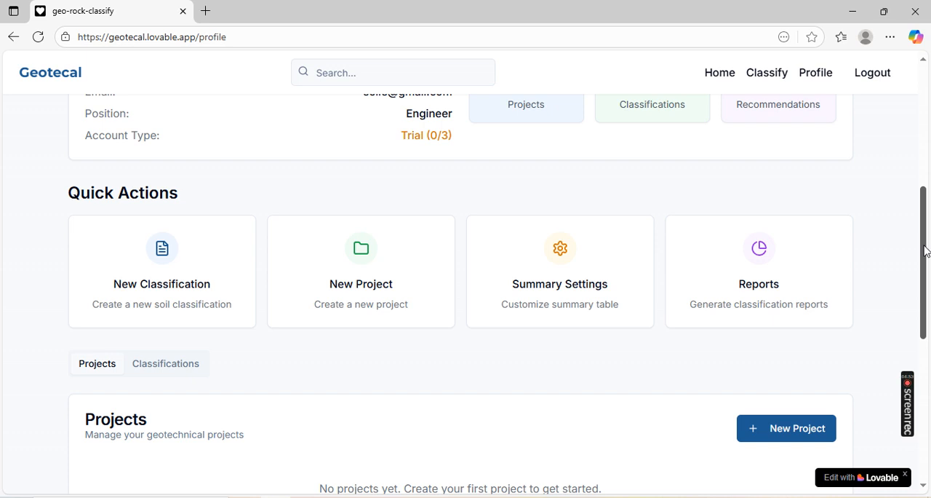
drag(925, 251, 928, 226)
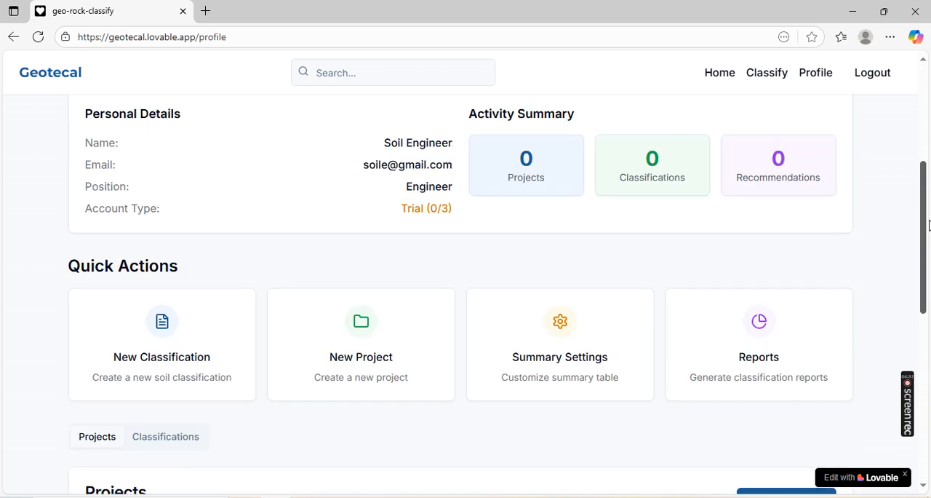
click(166, 327)
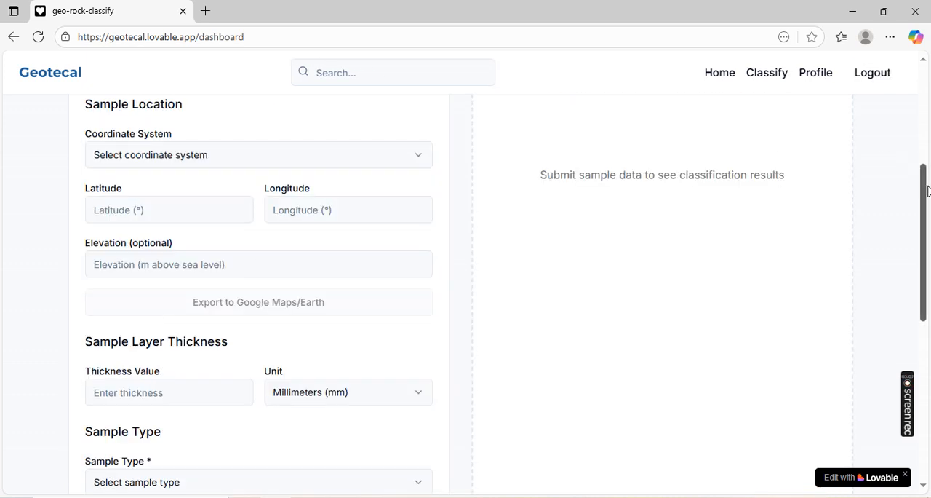
- Choose WGS84 (GPS) as the coordinate system for the sample location
drag(924, 193, 915, 151)
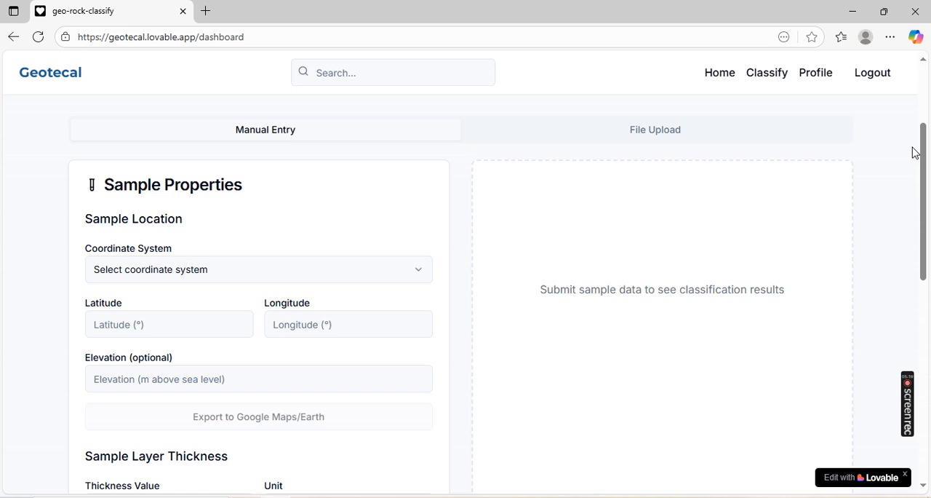
click(425, 274)
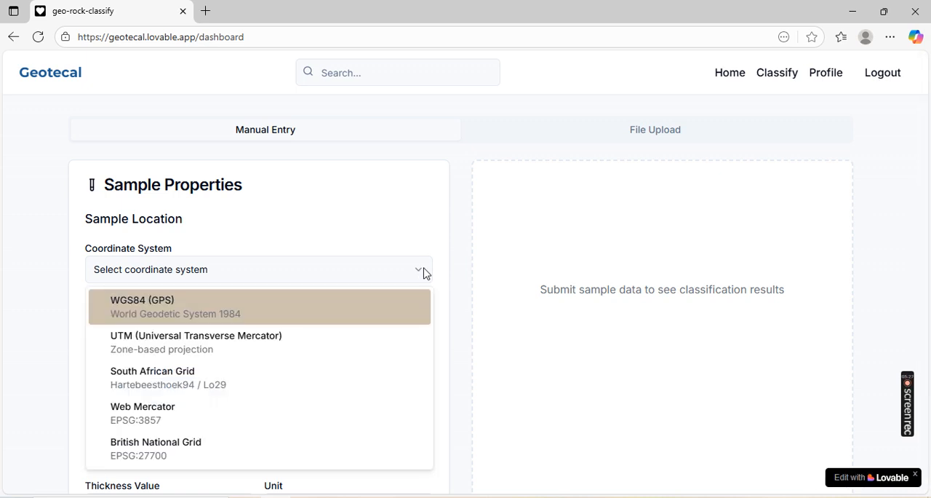
click(251, 308)
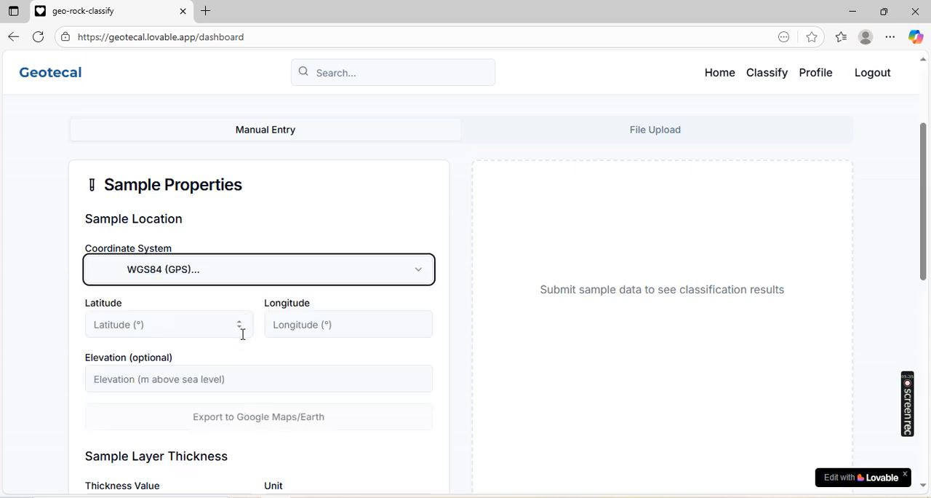
- Enter the sample's coordinates with latitude -24.657699 and longitude 25.861268
click(173, 325)
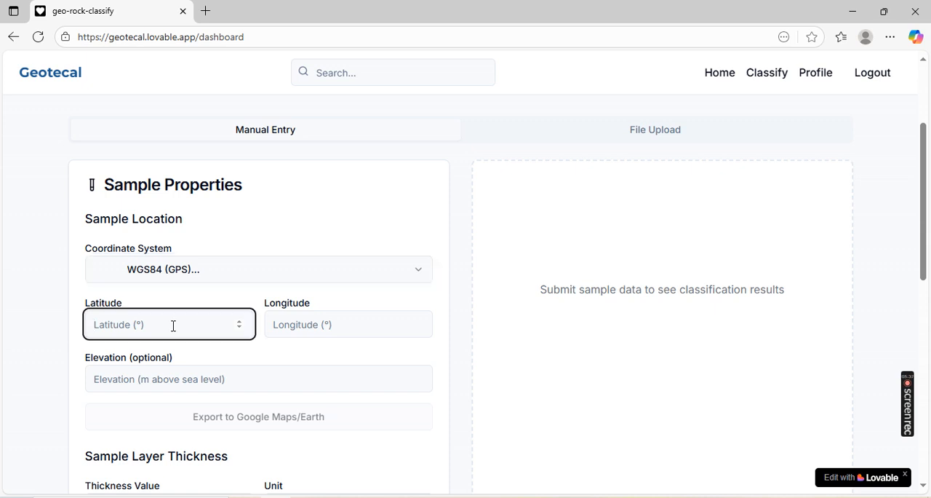
text(-24.657699)
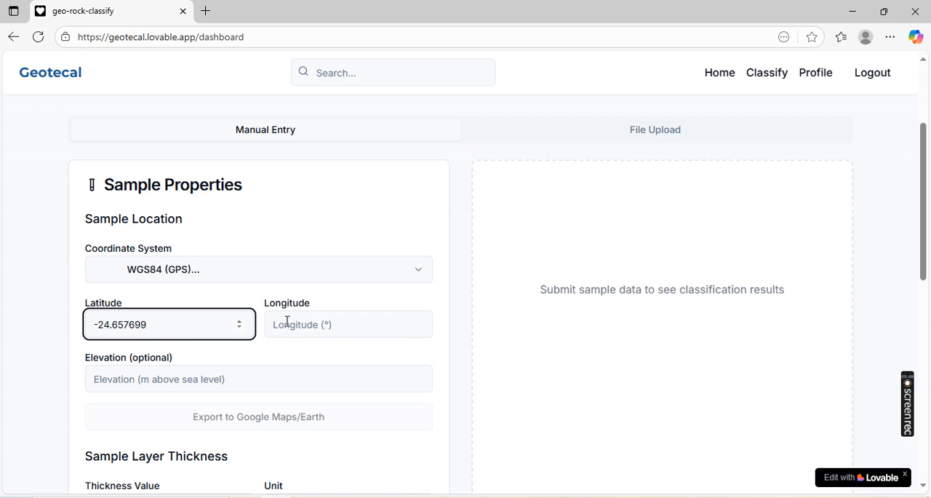
click(321, 323)
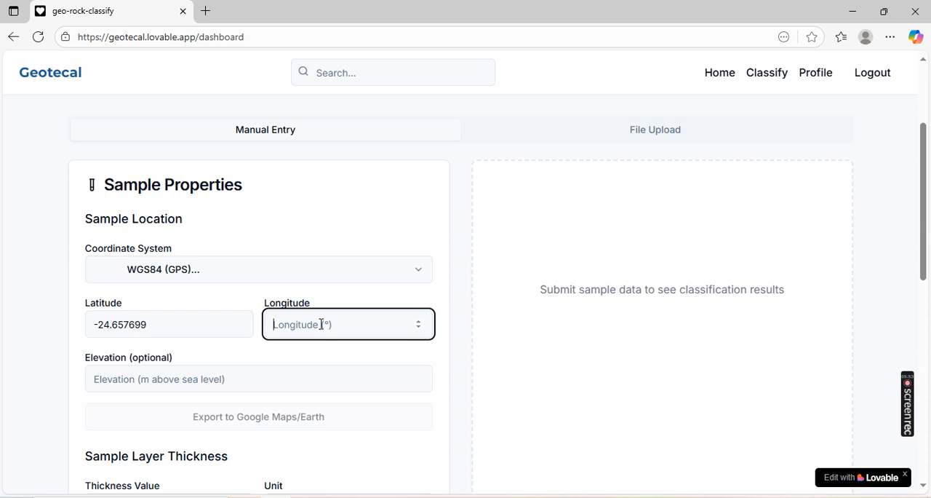
text(25)
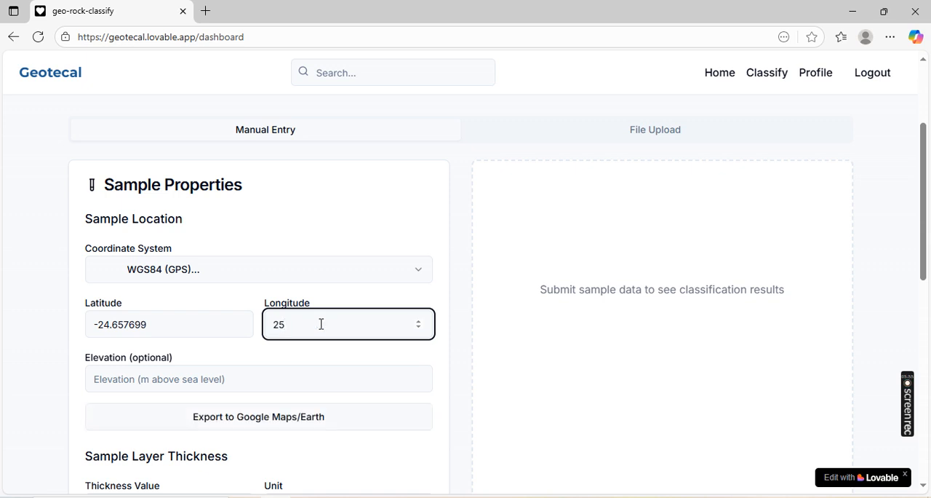
text(.861268)
- Set the sample's elevation to 1008.4 m above sea level
click(254, 376)
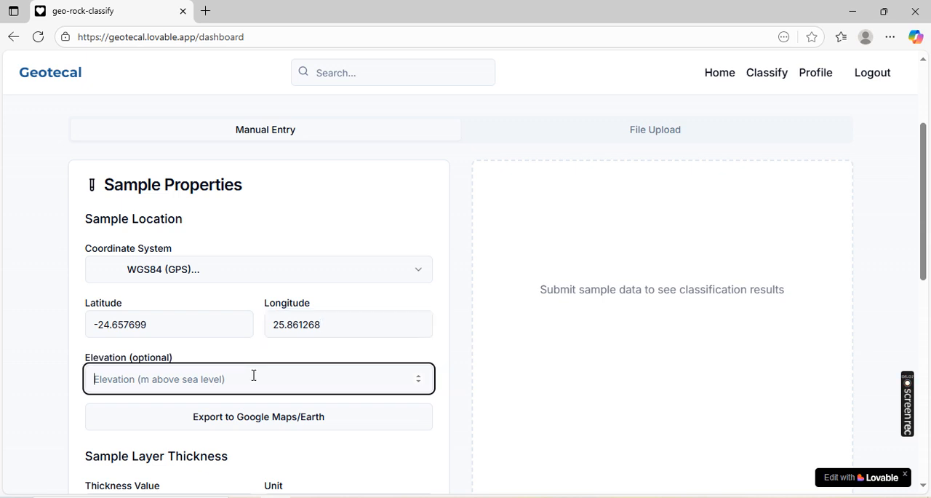
text(100)
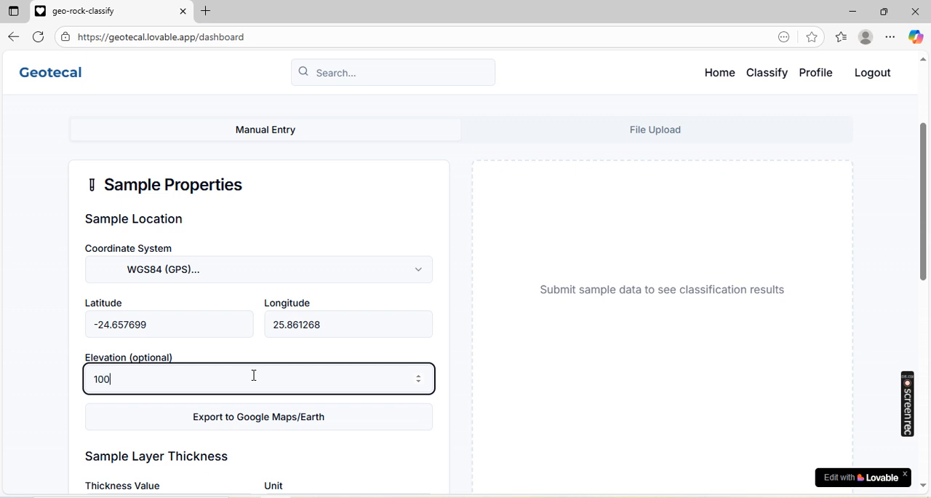
text(8.4)
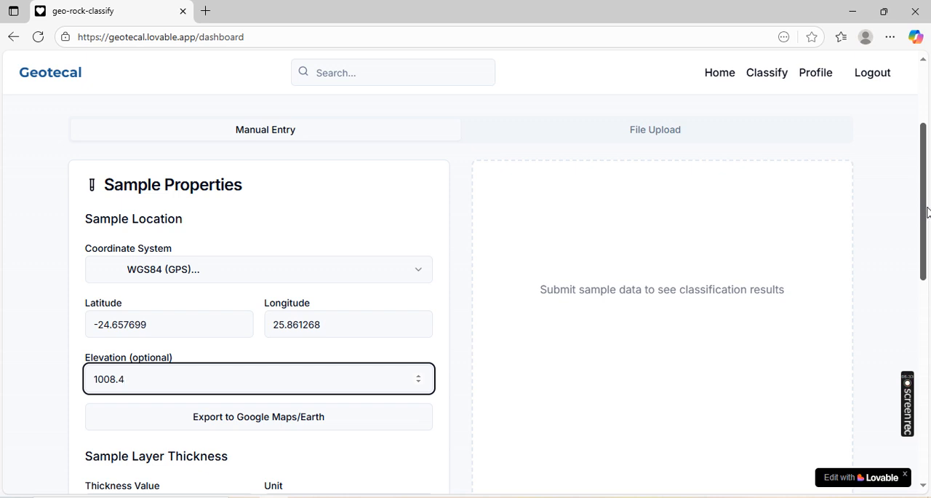
- Set the sample layer thickness to 1 with Meters (m) as the unit
drag(925, 213, 928, 304)
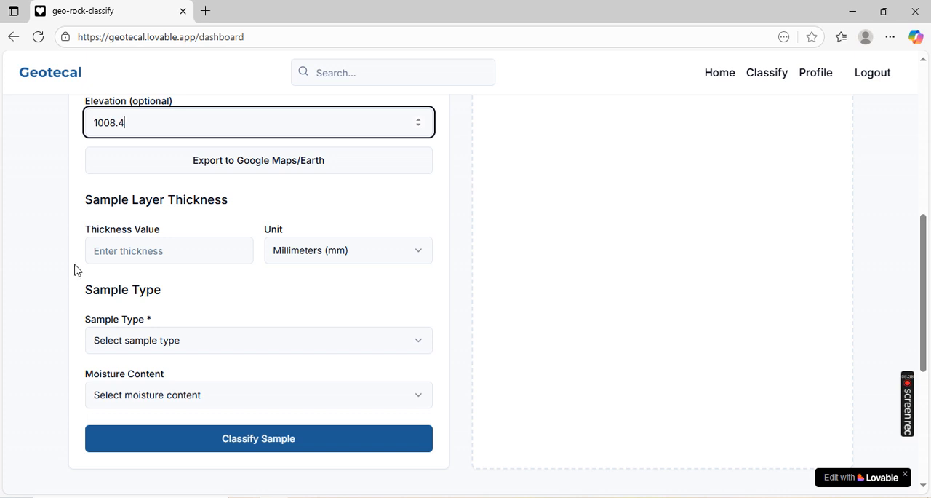
click(141, 256)
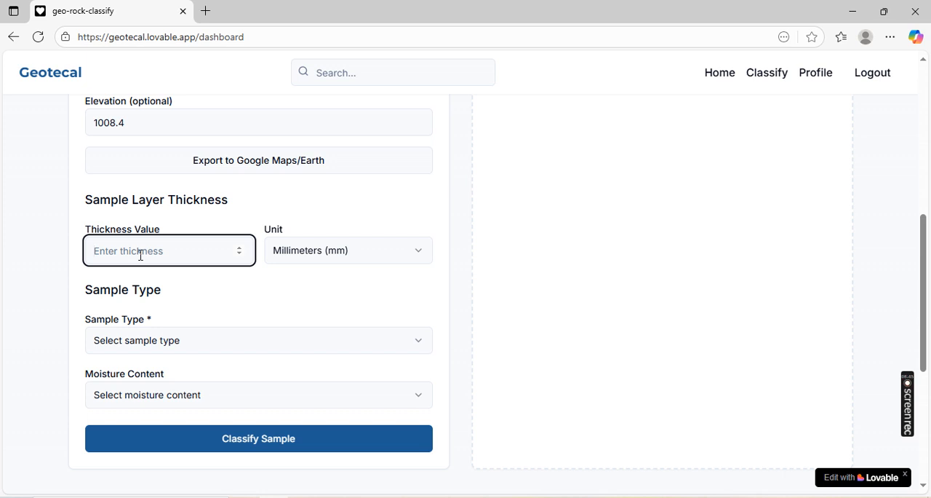
text(1)
click(416, 253)
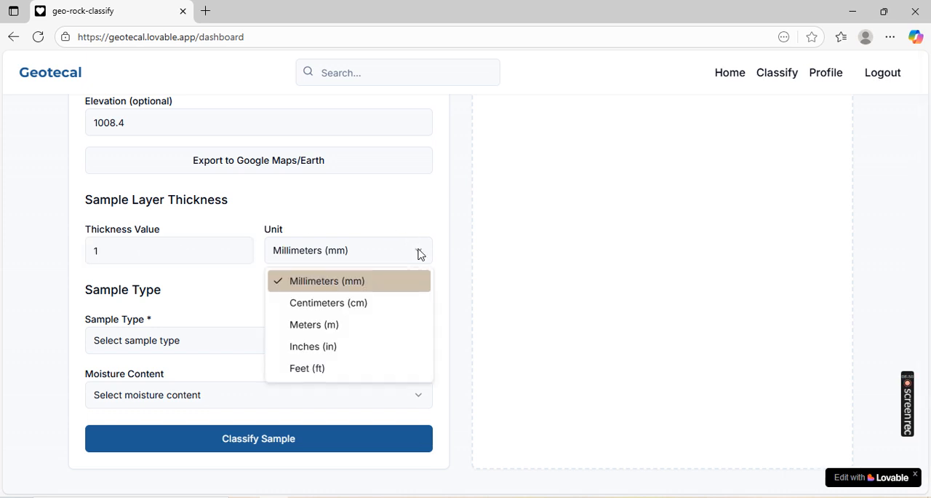
click(324, 330)
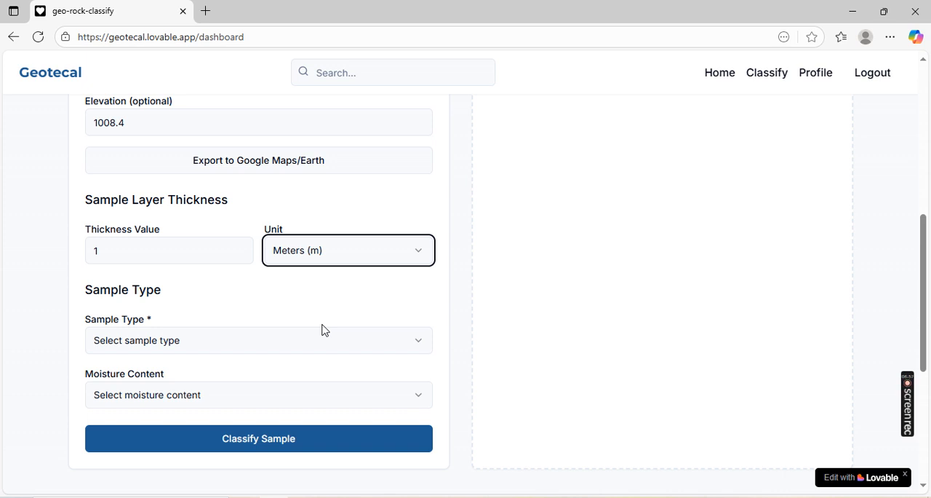
- Choose Soil as the sample type and enable the AASHTO classification system
click(420, 346)
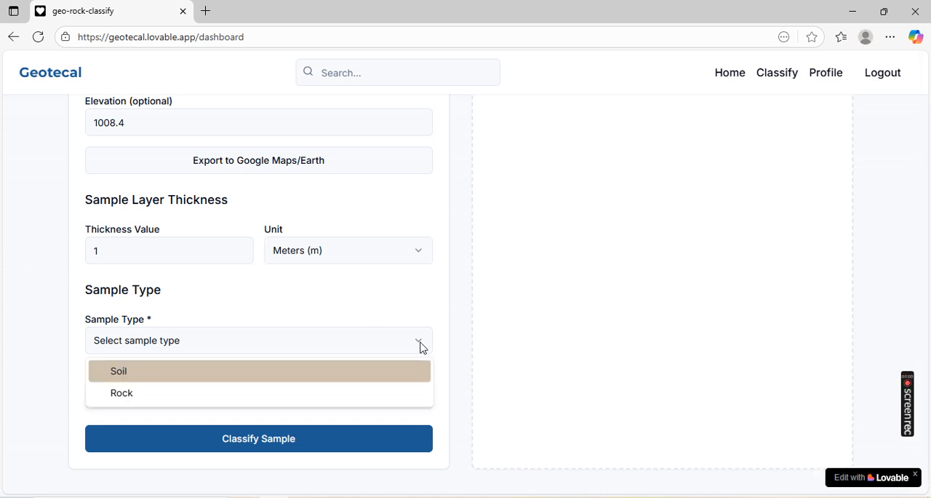
click(174, 372)
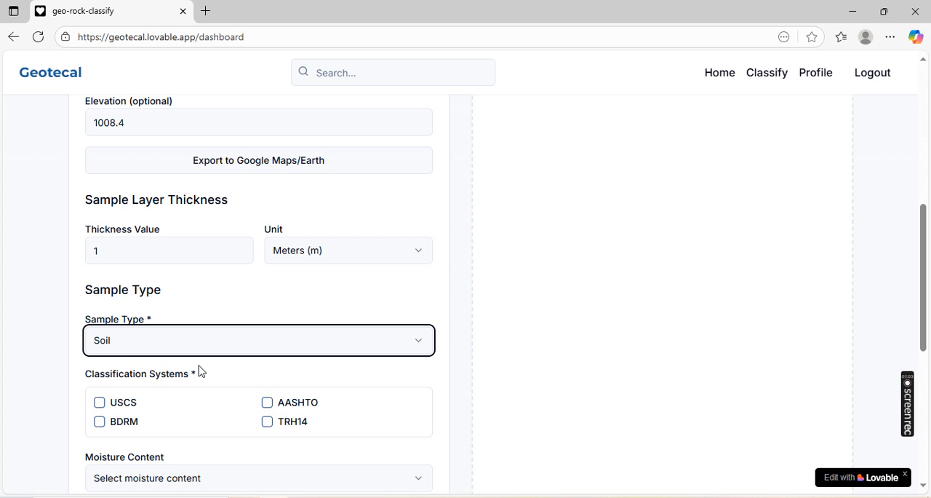
click(268, 402)
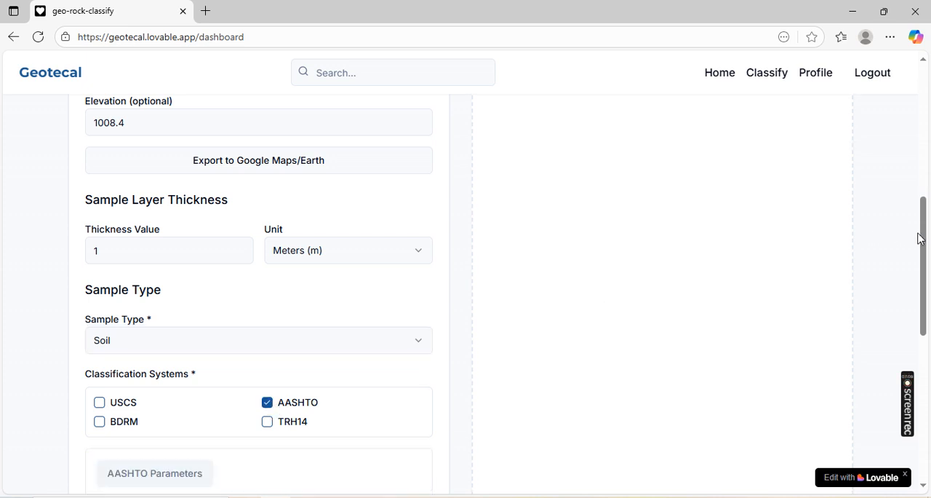
- Fill in the AASHTO percentages as 13.5 at 0.075mm, 60 at 2.0mm and 90 at 4.25mm
drag(926, 238, 926, 291)
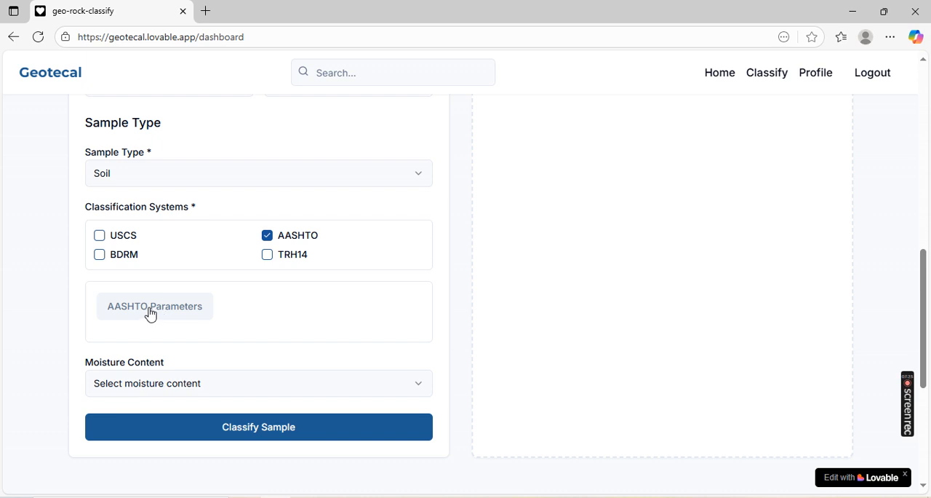
click(150, 313)
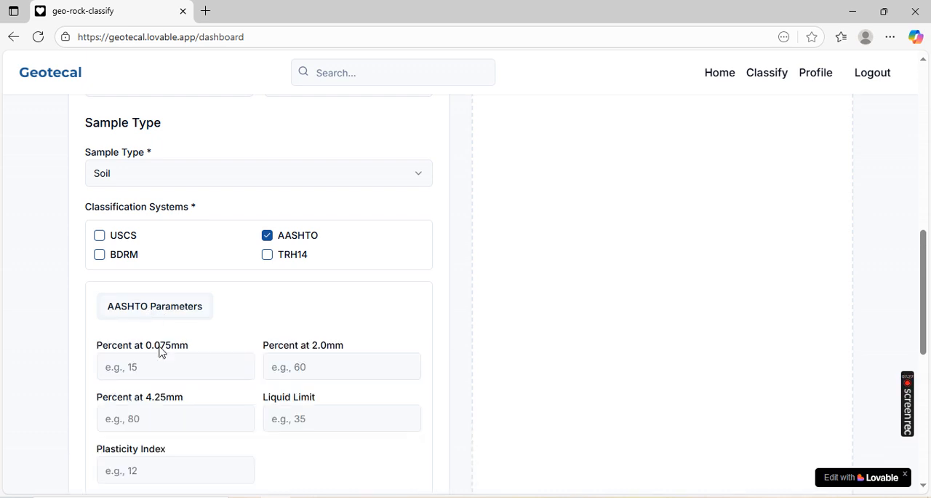
click(170, 371)
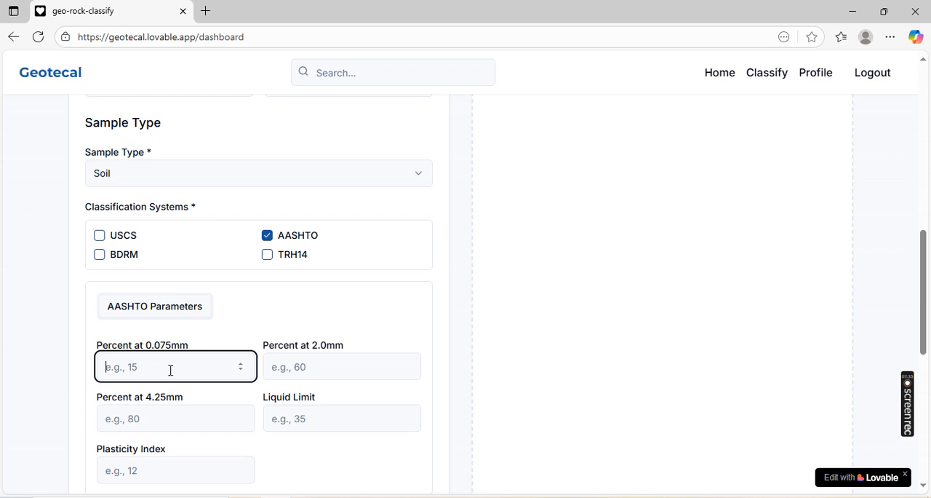
text(13.5)
click(328, 371)
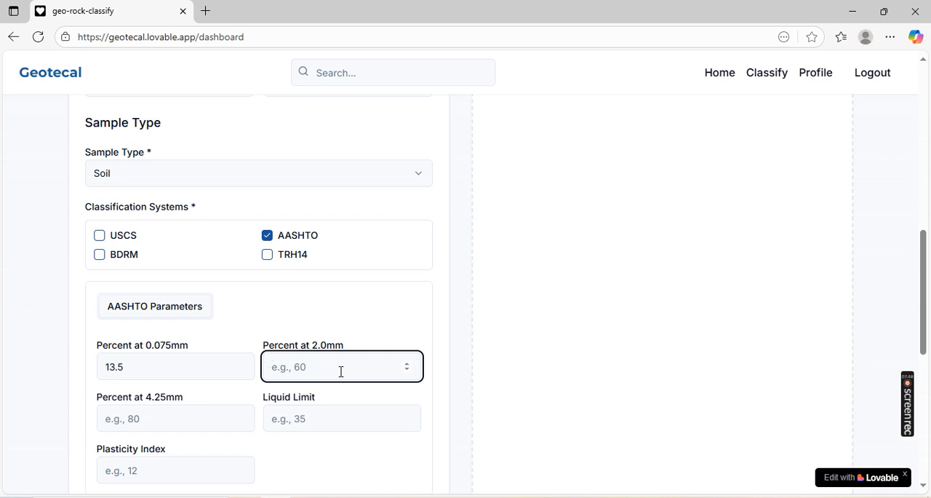
text(60)
click(175, 420)
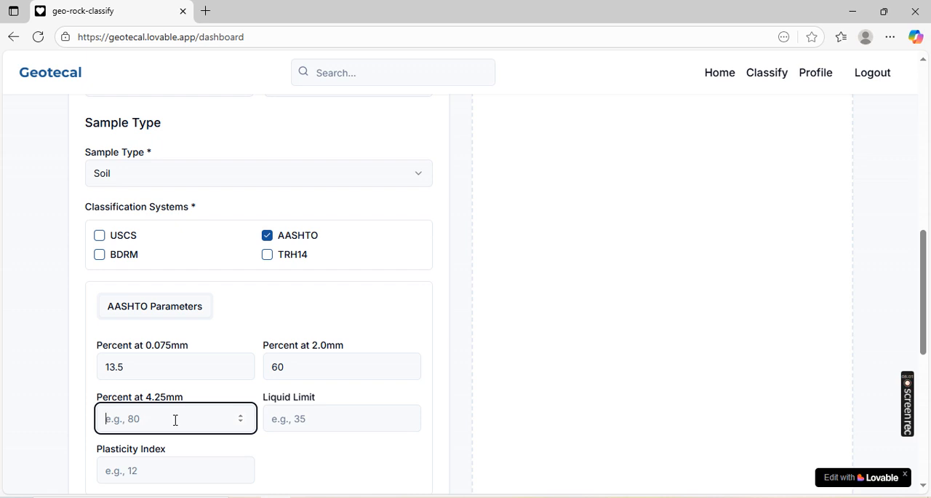
text(90)
- Set the AASHTO liquid limit to 33 and the plasticity index to 30
click(321, 415)
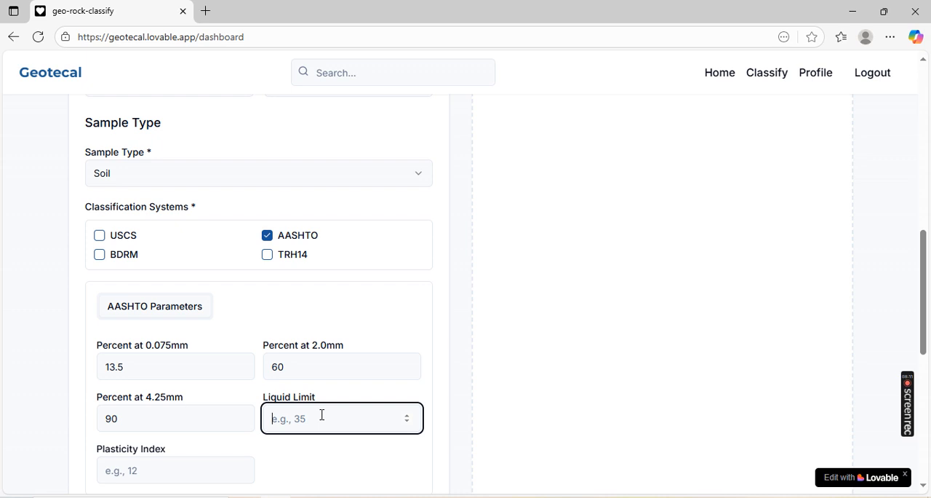
text(33)
click(184, 472)
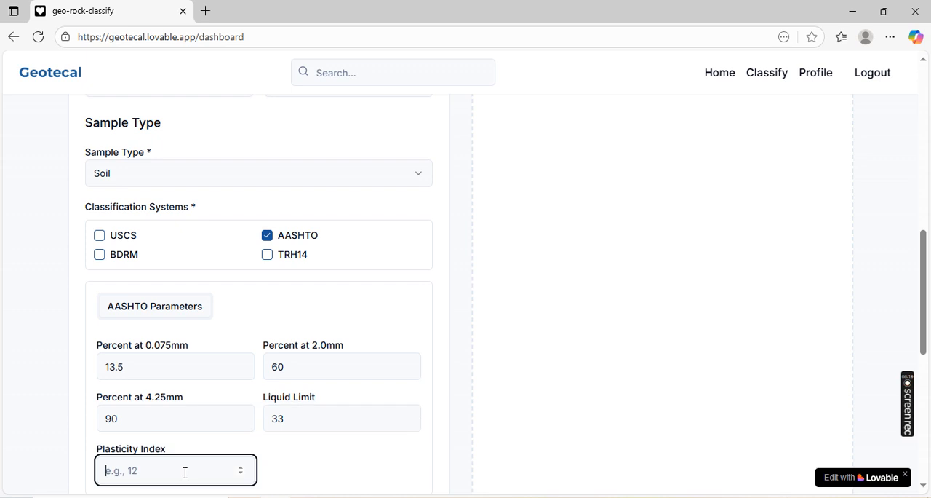
text(30)
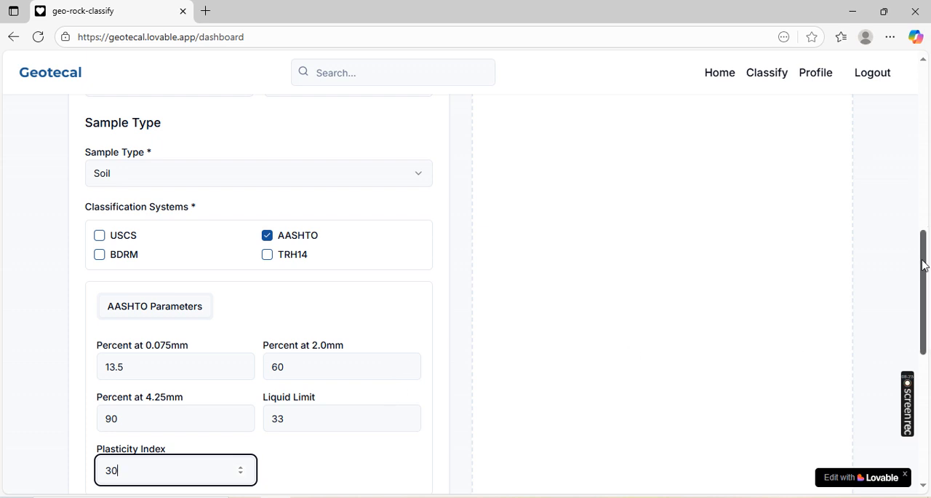
- Set the moisture content to Moist and classify the sample
drag(924, 265, 924, 311)
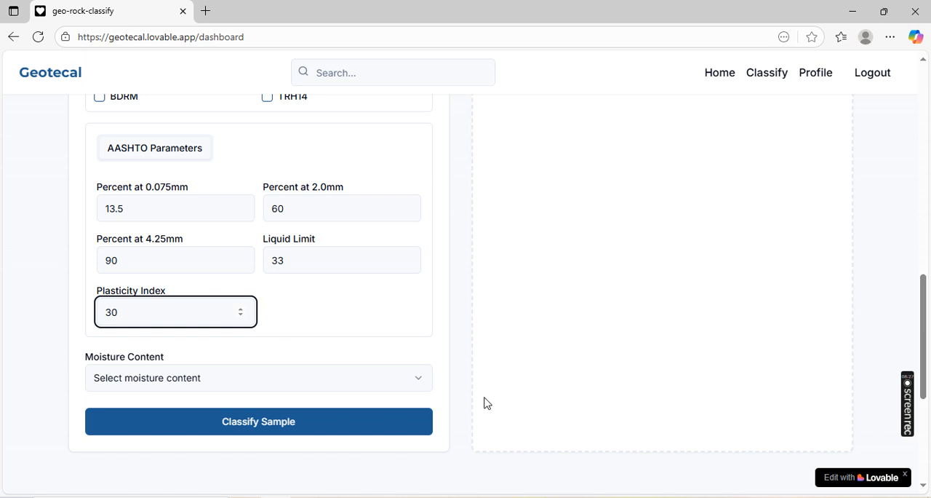
click(420, 386)
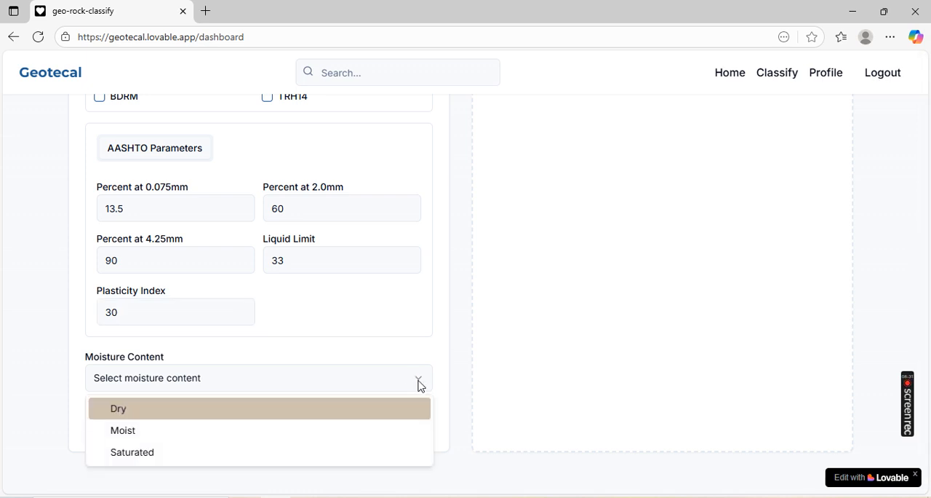
click(150, 432)
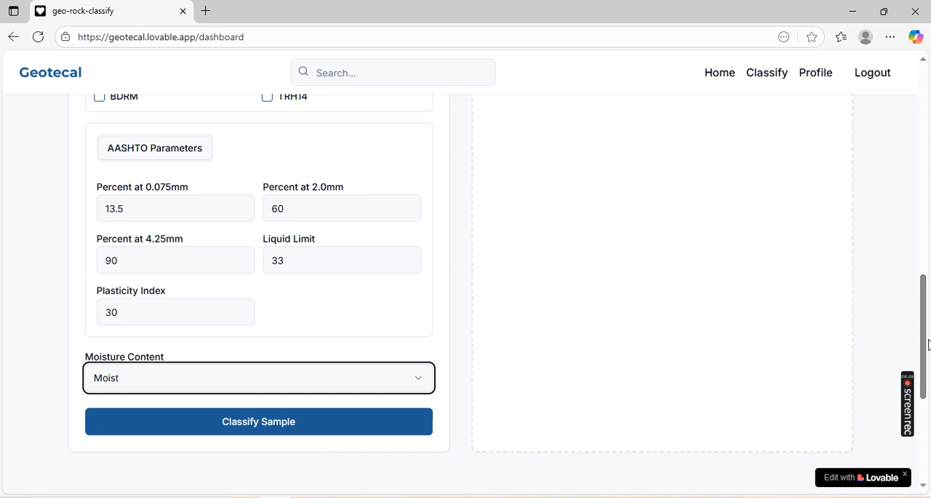
drag(924, 335, 907, 363)
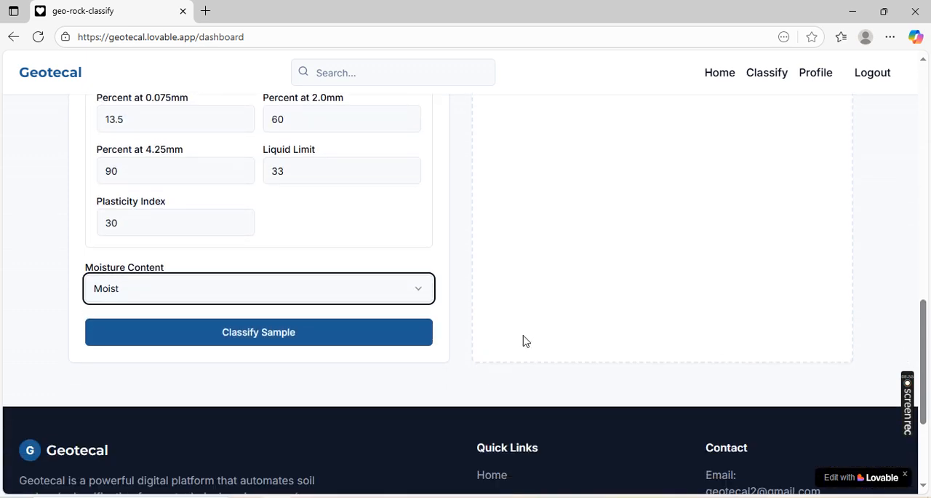
click(277, 346)
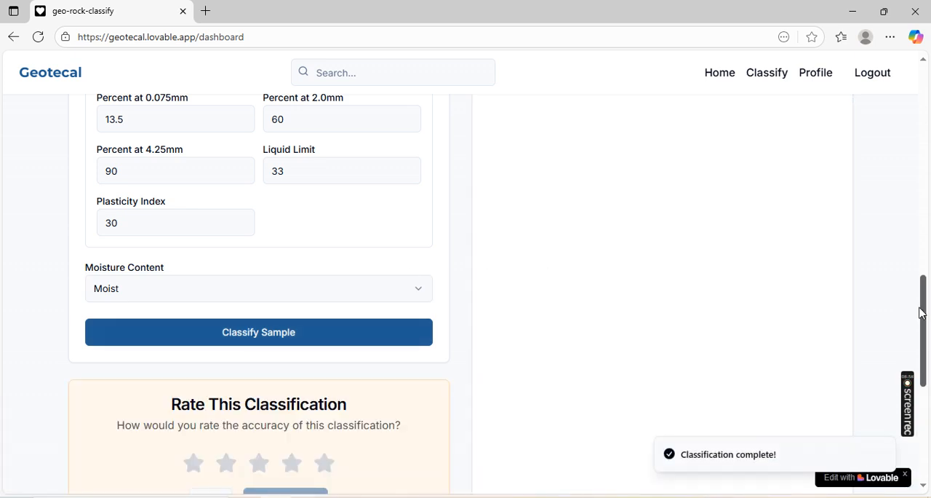
- Start saving the classification result and name it TP1
drag(924, 313, 924, 336)
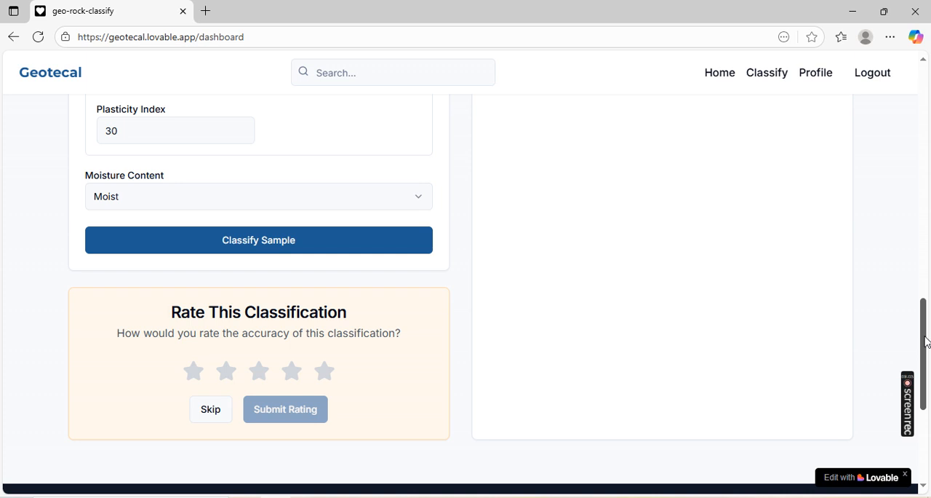
drag(926, 342, 923, 171)
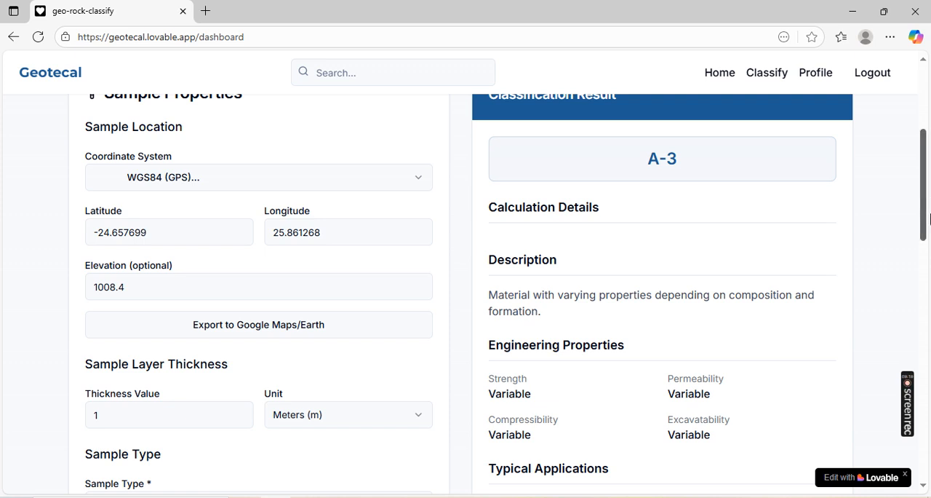
drag(925, 200, 925, 142)
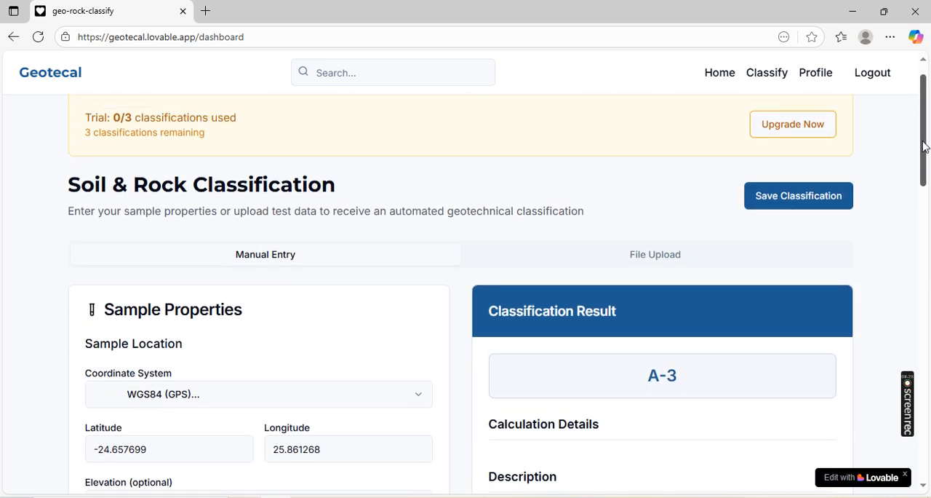
click(786, 202)
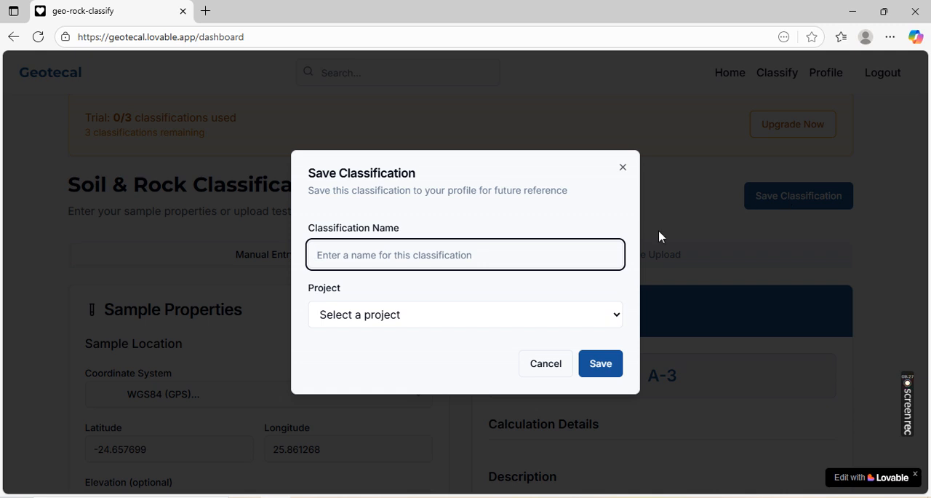
text(TP1)
- Assign the classification to a new project named Gaborone Plot and save it
click(619, 320)
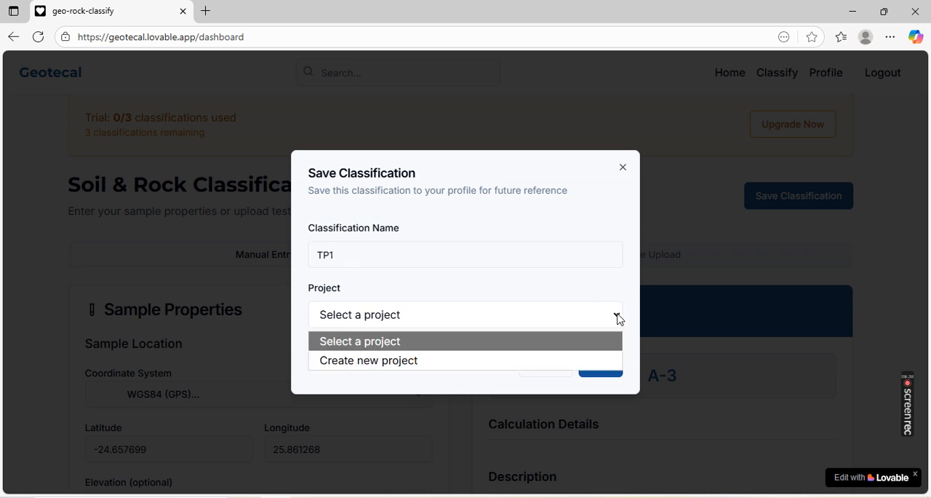
click(381, 360)
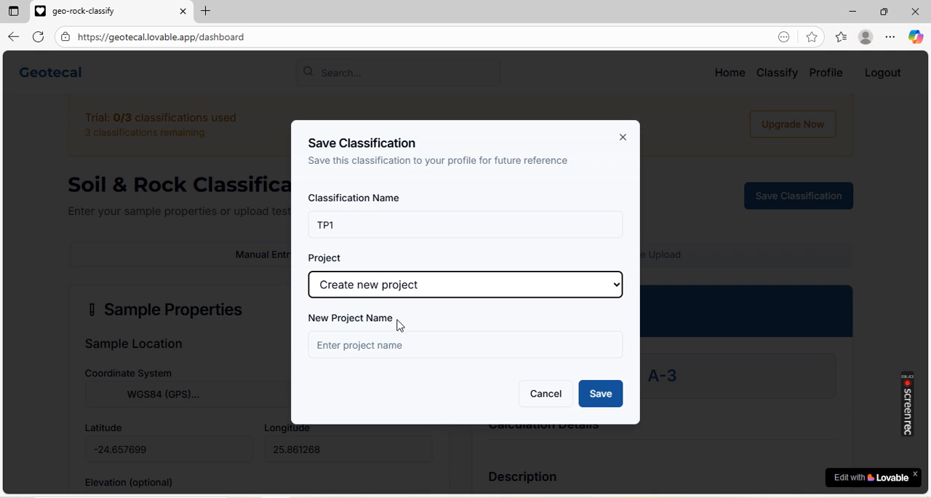
click(384, 345)
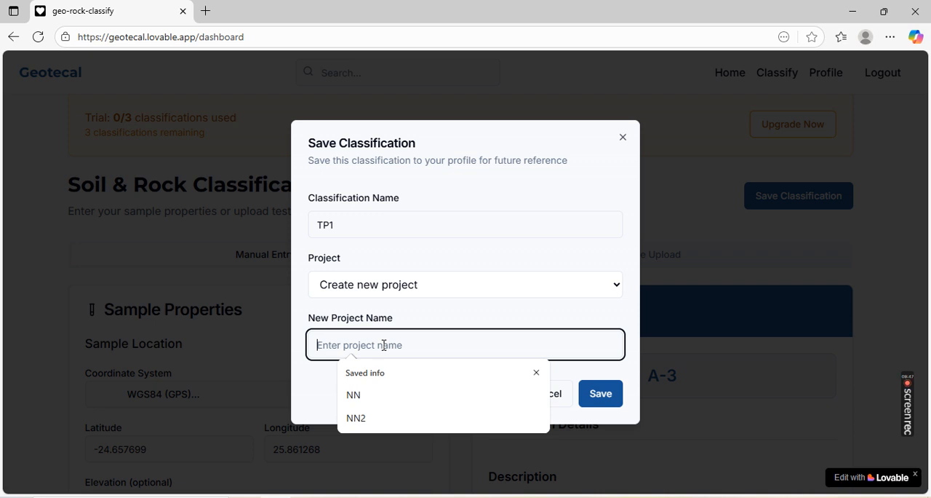
text(G)
text(o)
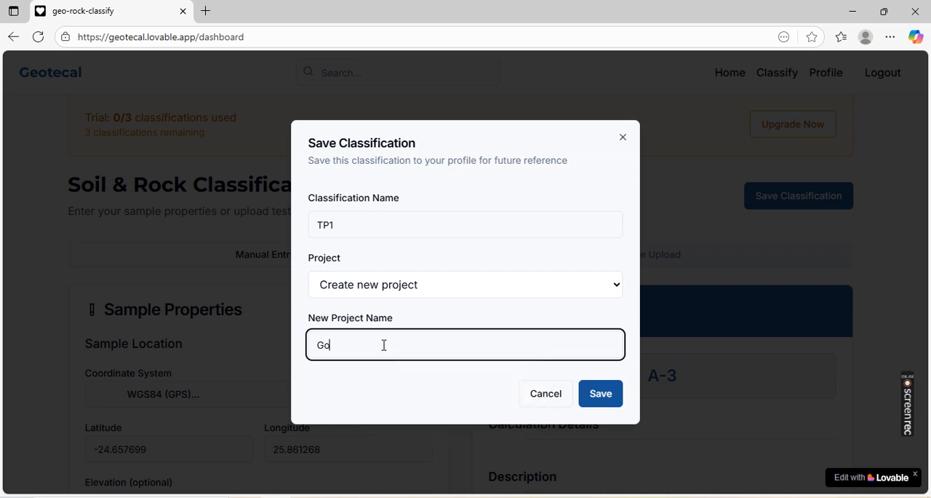
text(aborone Plot)
click(600, 397)
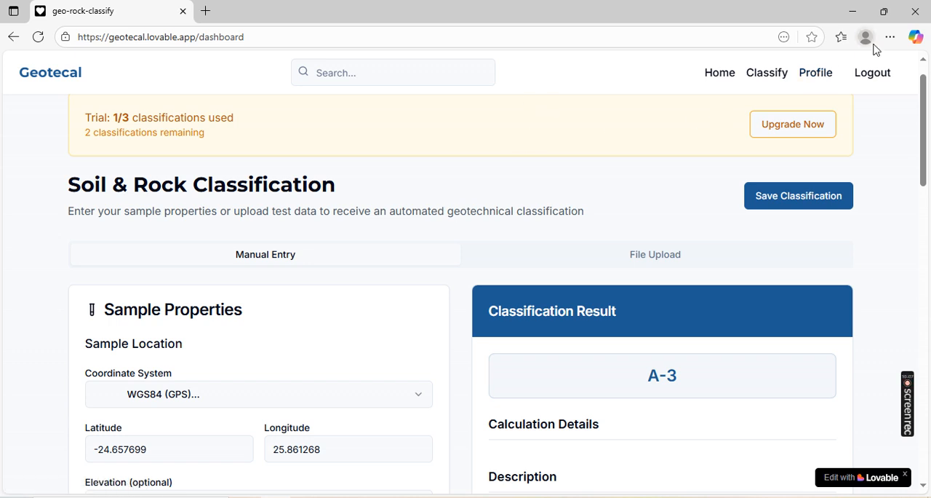
- Open the user profile to review the account's activity summary, dismissing the Windows storage notification
click(820, 70)
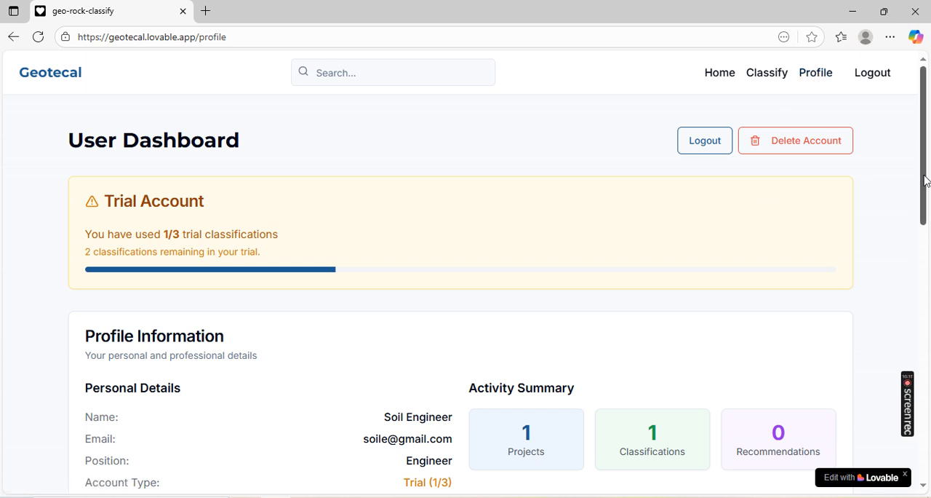
drag(925, 181, 925, 183)
scroll(926, 198, down, 2)
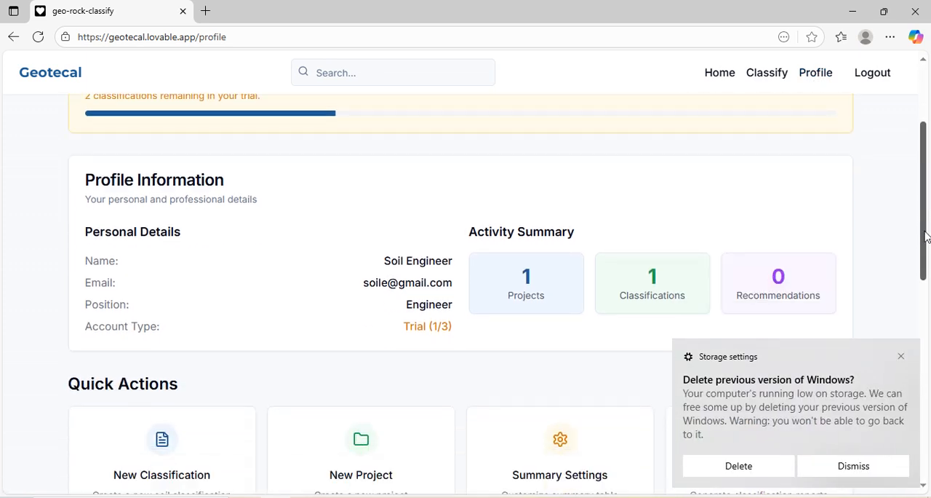
click(902, 358)
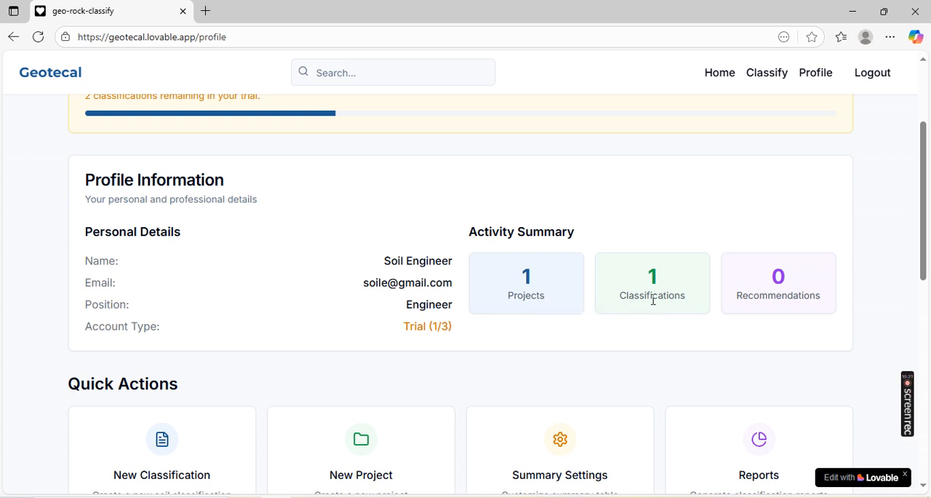
- Show the details of the Gaborone Plot project and review its saved classifications
drag(925, 180, 925, 277)
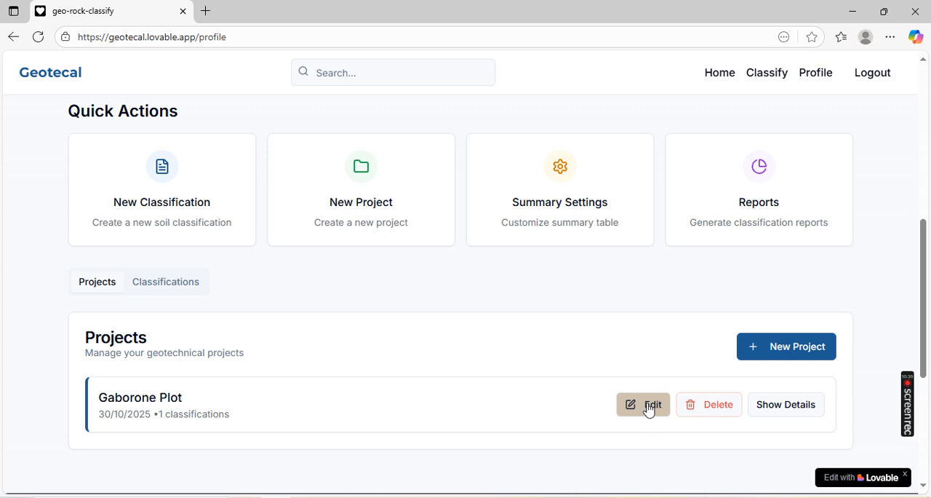
click(780, 405)
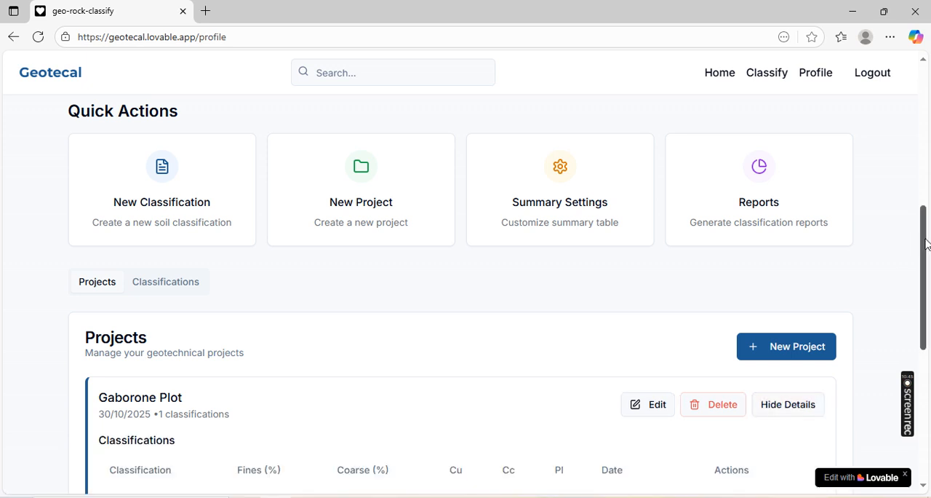
drag(926, 244, 924, 290)
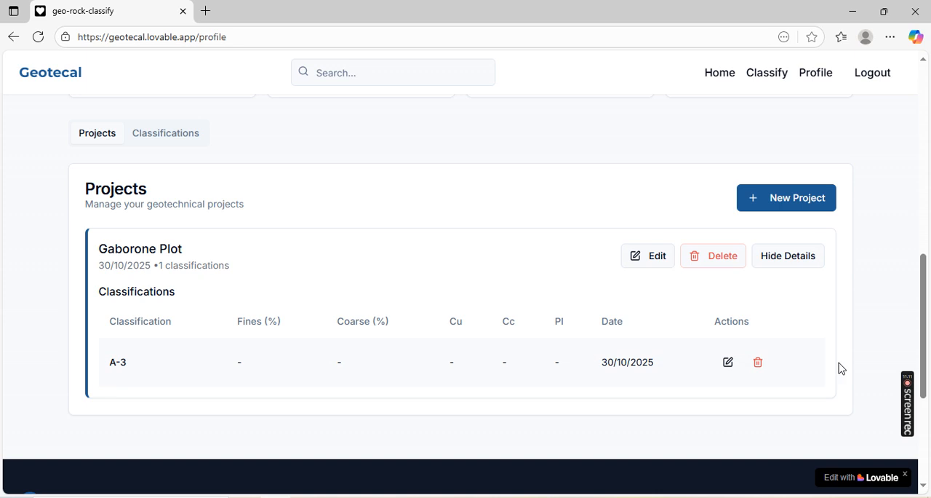
mouse_move(925, 340)
mouse_down()
mouse_move(926, 358)
mouse_move(927, 150)
mouse_move(929, 369)
mouse_move(930, 282)
mouse_move(930, 342)
mouse_up()
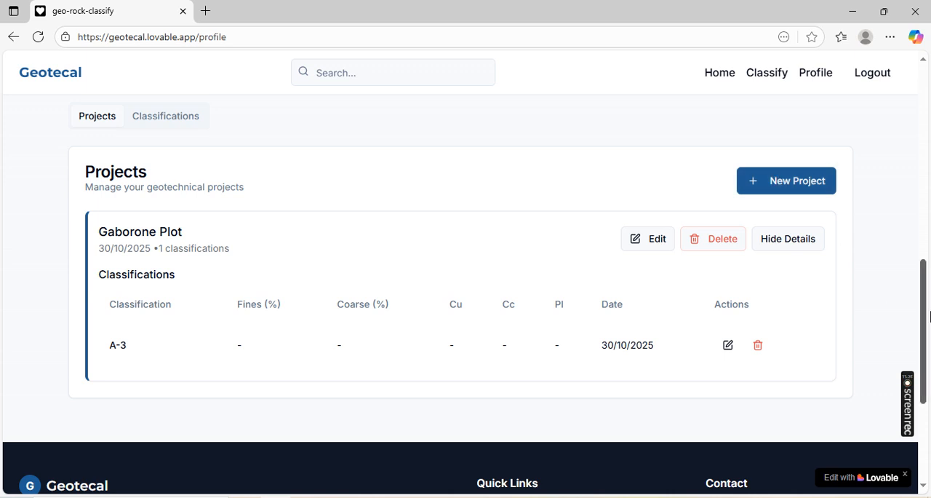
drag(925, 311, 928, 45)
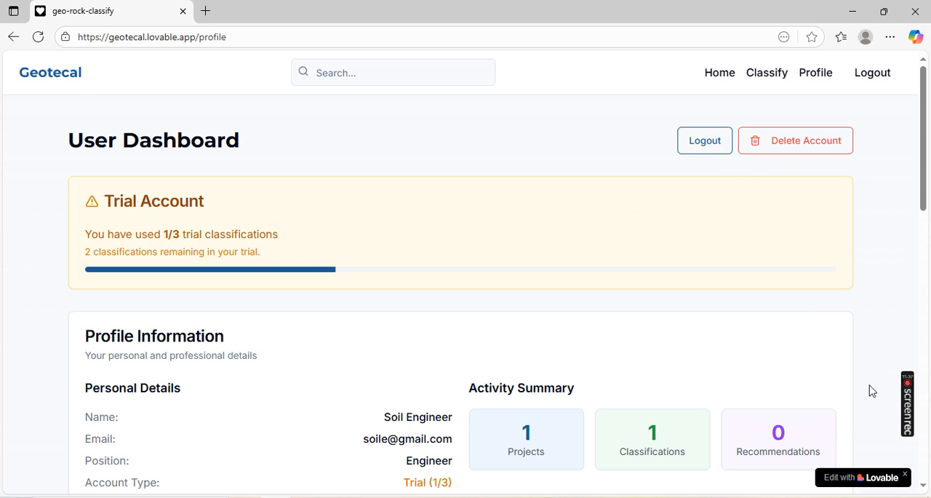
mouse_move(911, 435)
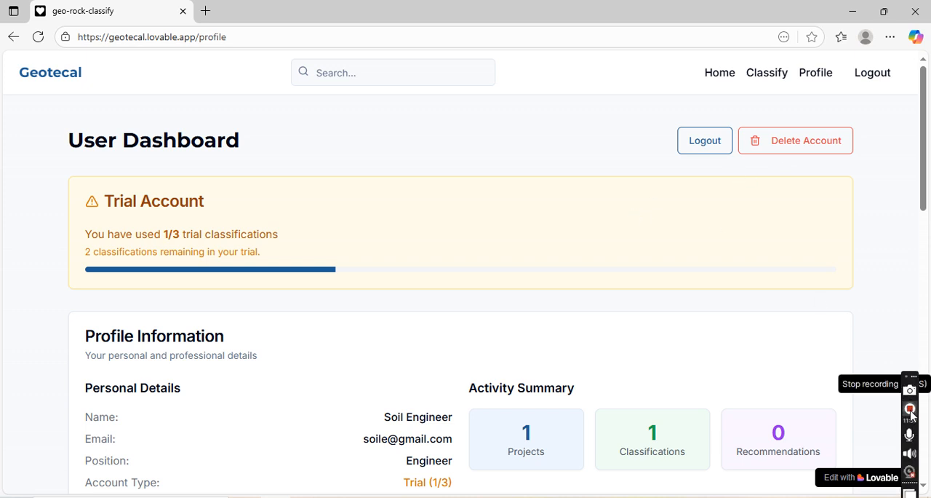